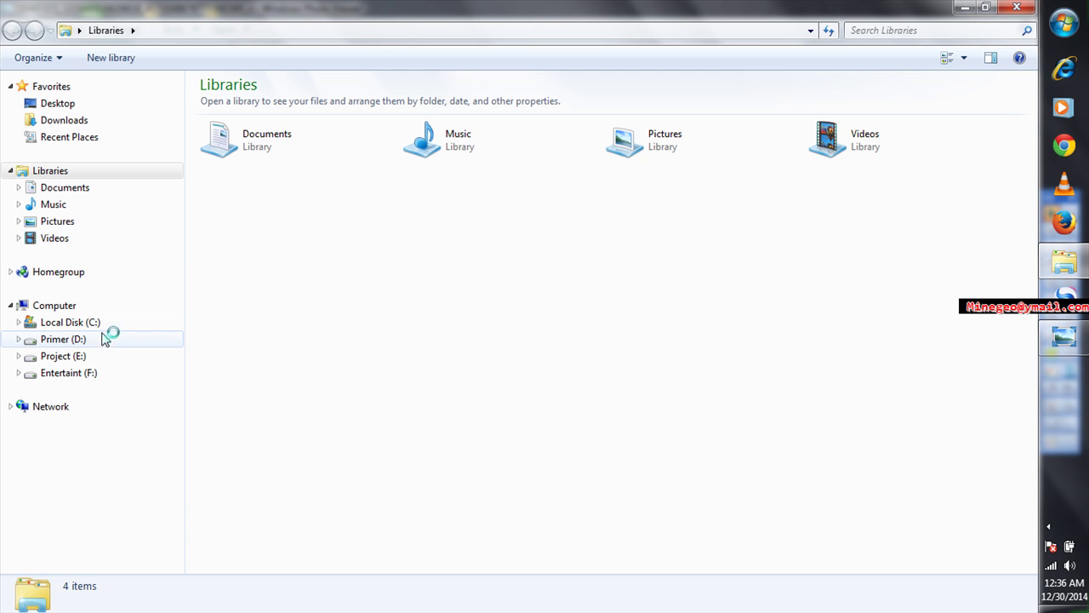
Open the image 1208-5,1208-2 Sindang Barang & Bandar Waru from the Peta Jpg folder on drive Primer (D:).
click(100, 341)
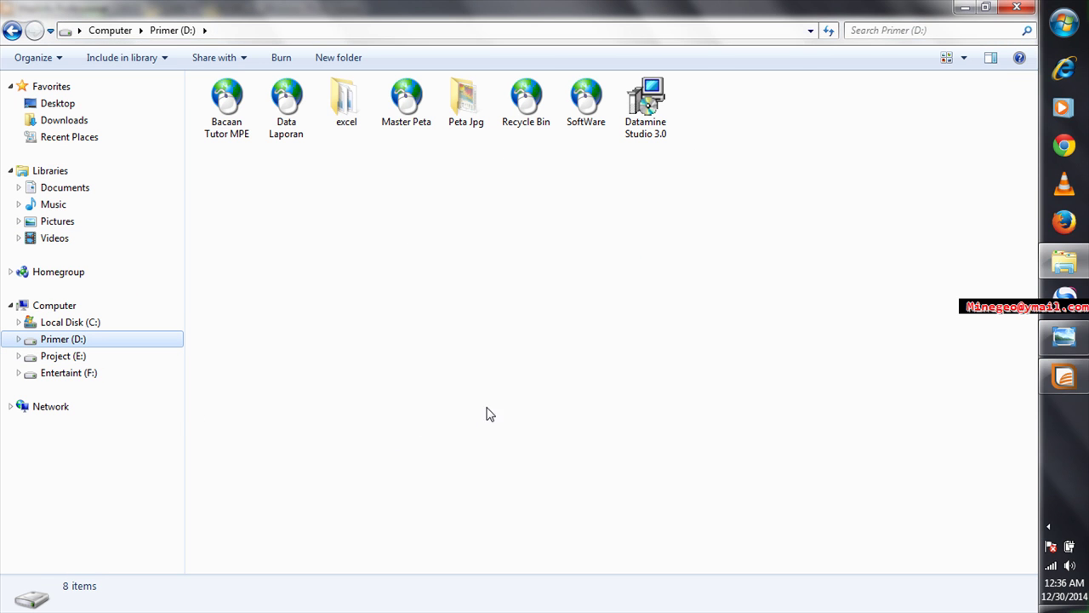
double_click(484, 106)
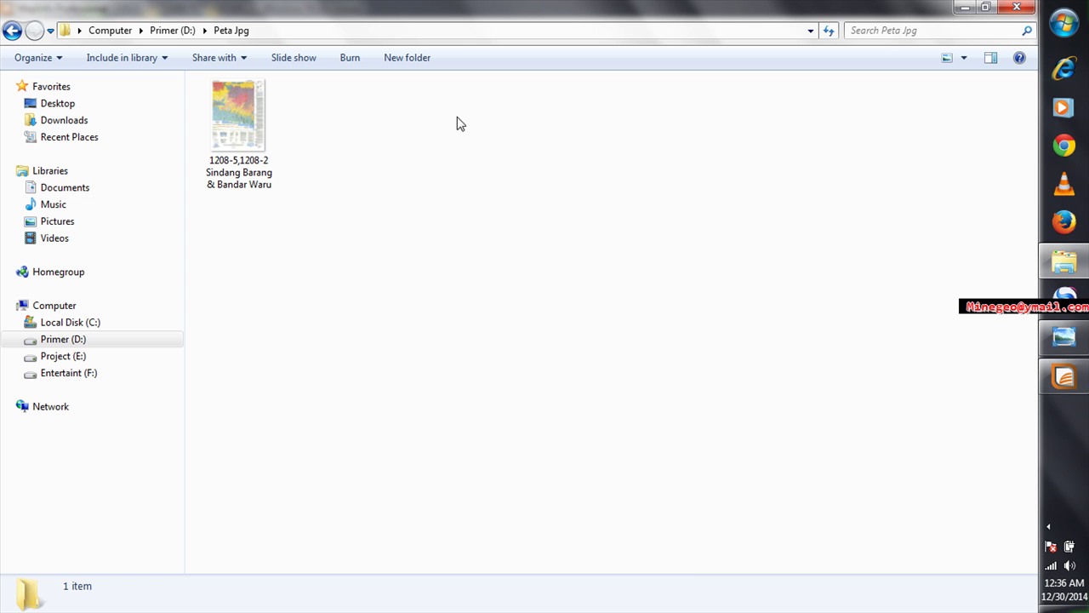
double_click(269, 113)
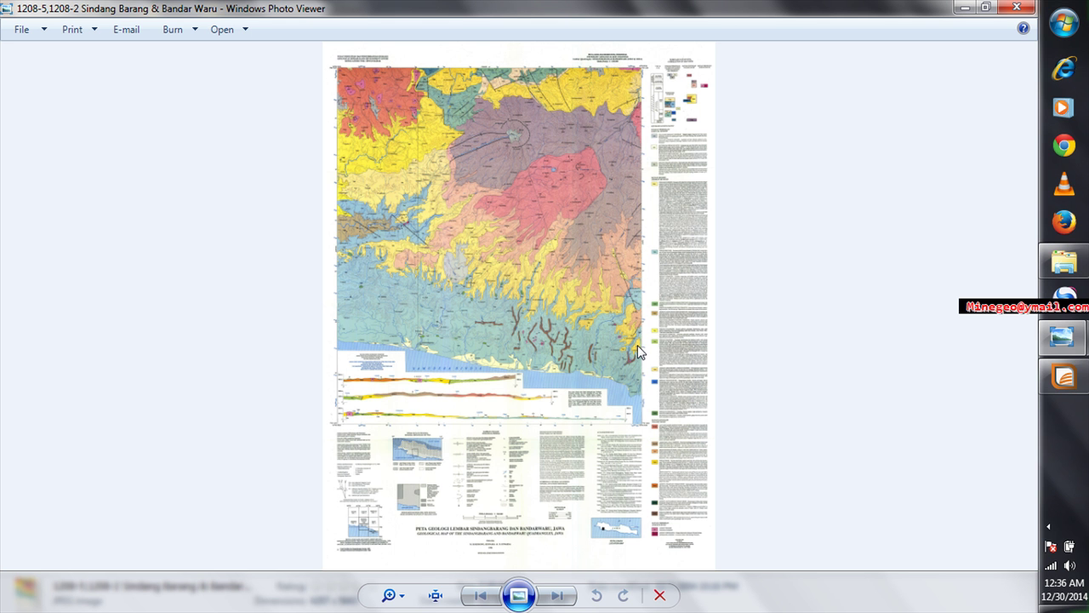
Examine the coordinate labels at the upper corners and along the top edge of the geological map, and close the image.
scroll(651, 71, up, 5)
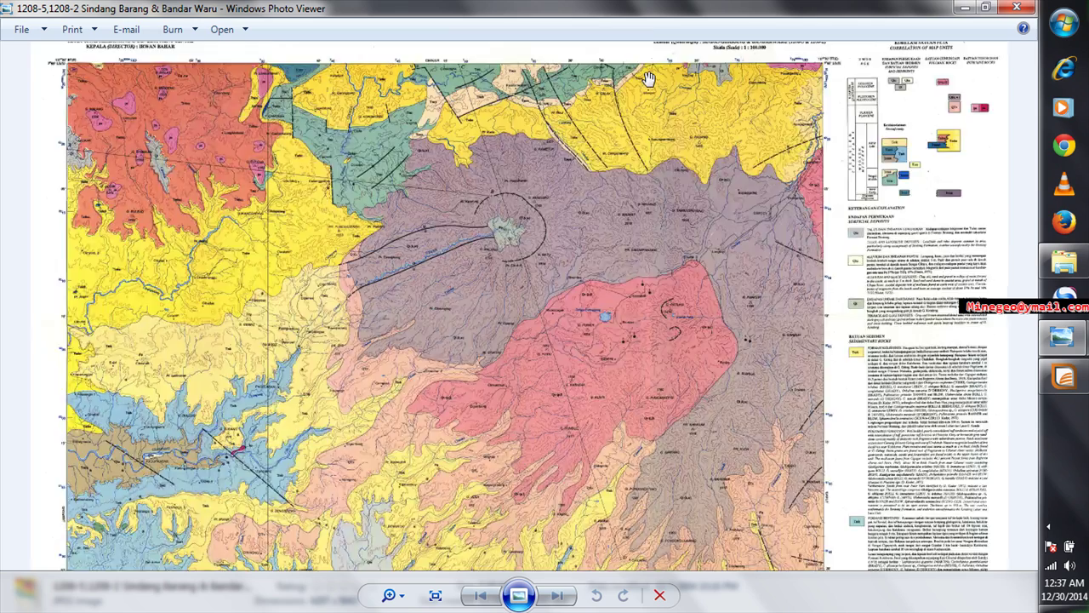
drag(724, 133, 515, 270)
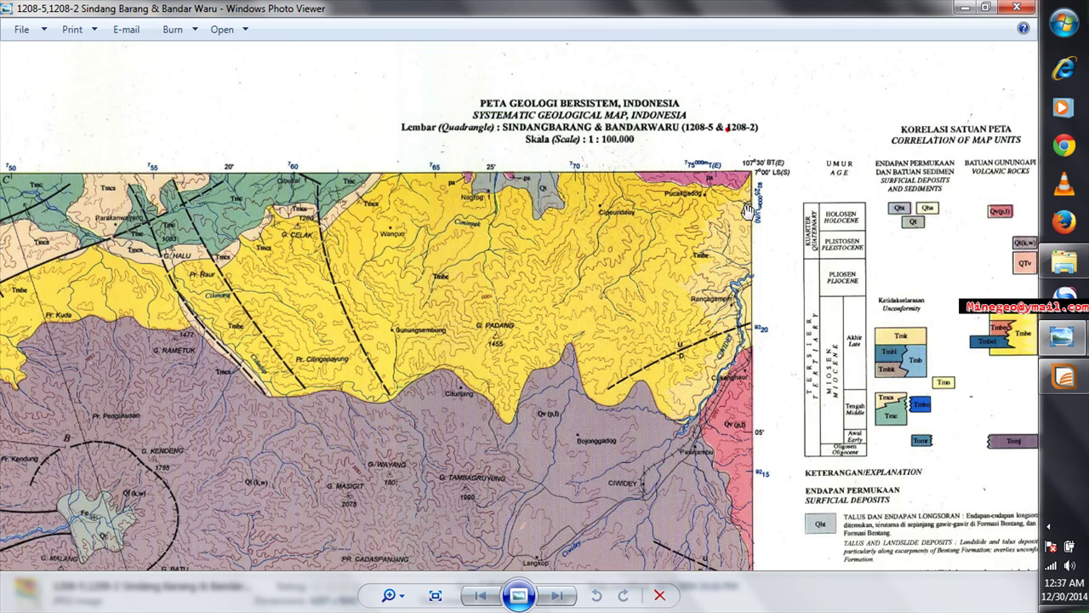
drag(749, 211, 652, 215)
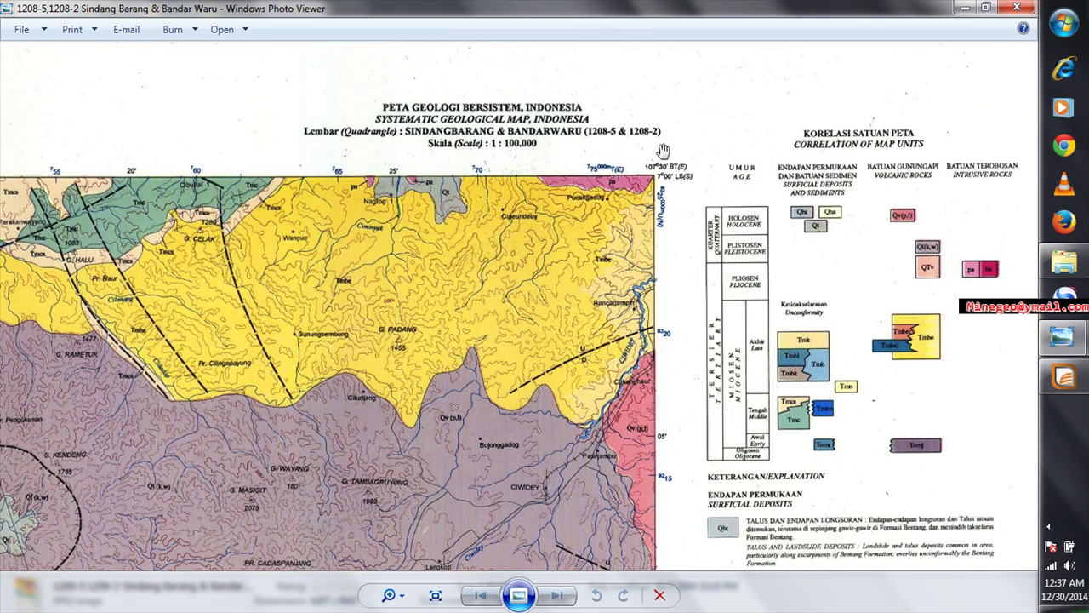
scroll(536, 222, down, 3)
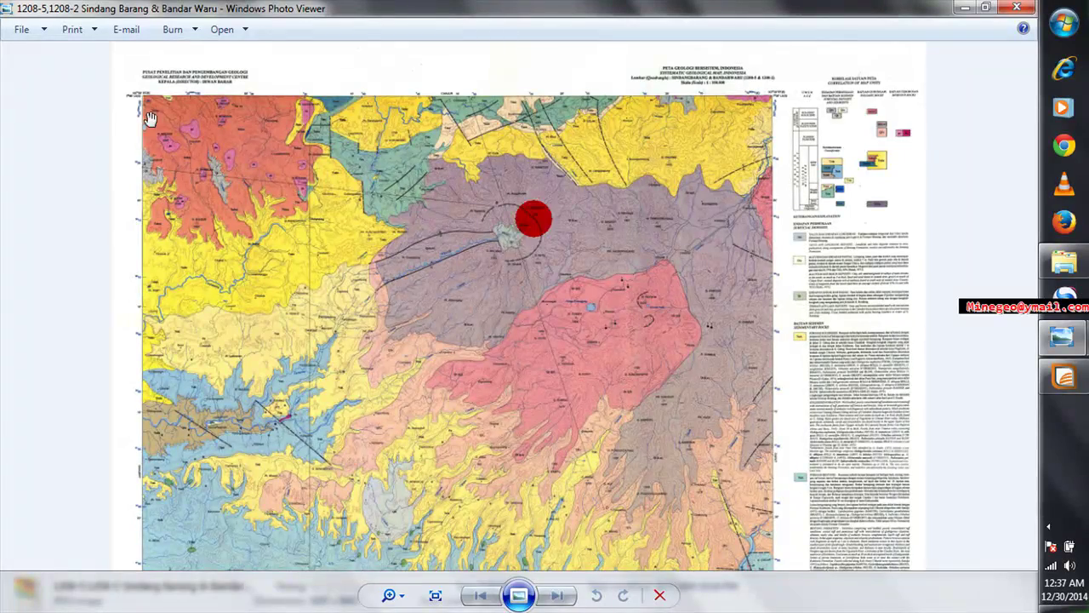
scroll(536, 219, up, 4)
drag(231, 122, 479, 263)
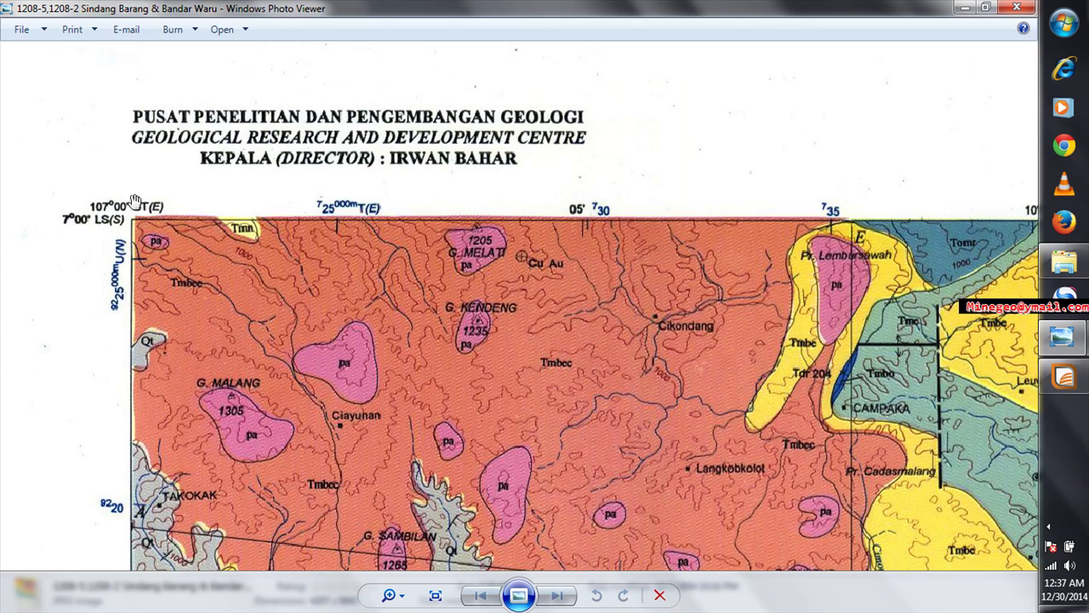
scroll(532, 279, down, 2)
scroll(532, 279, down, 3)
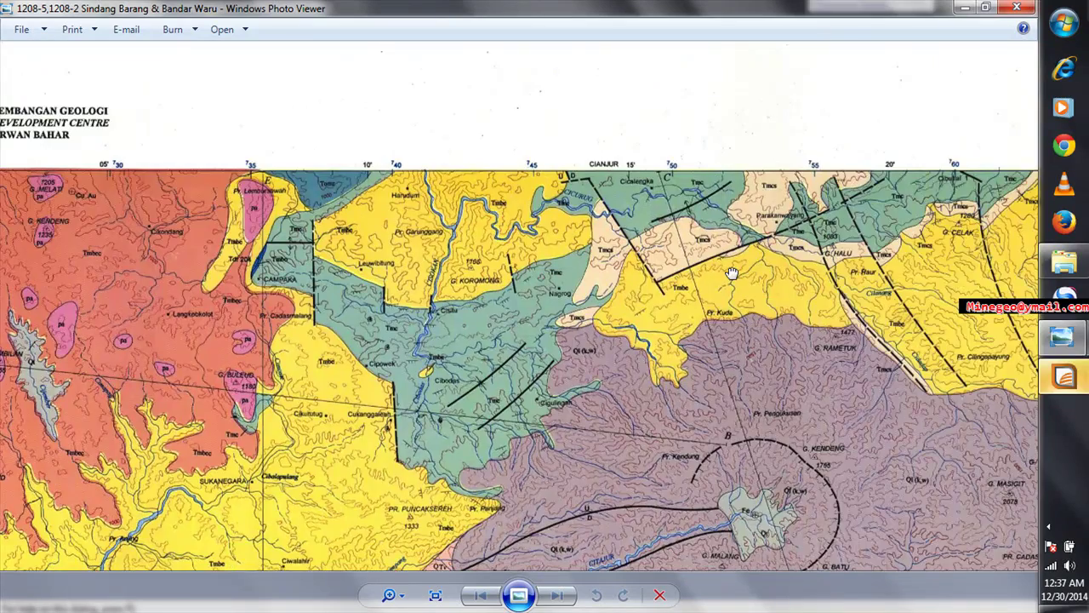
scroll(843, 305, down, 2)
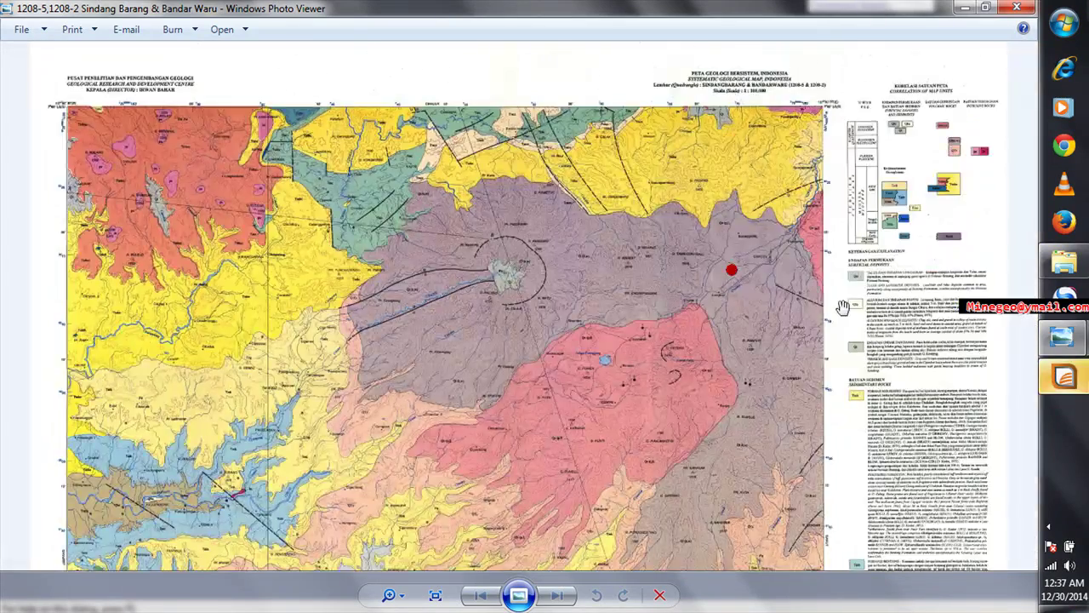
click(1016, 7)
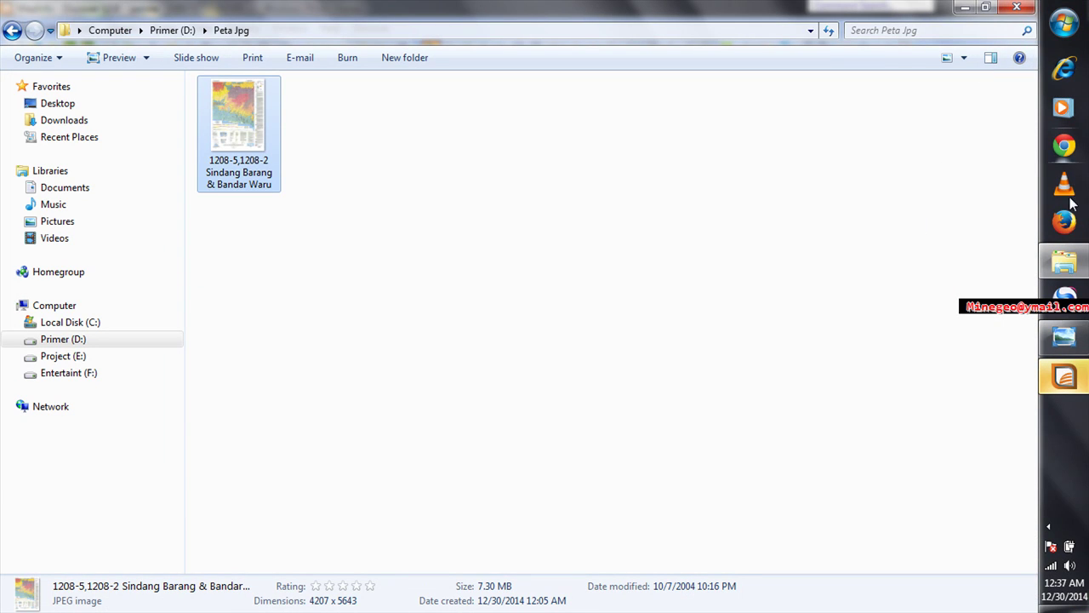
Switch to MapInfo, dismiss the Quick Start options and bring up the dialog for opening a file.
click(1067, 381)
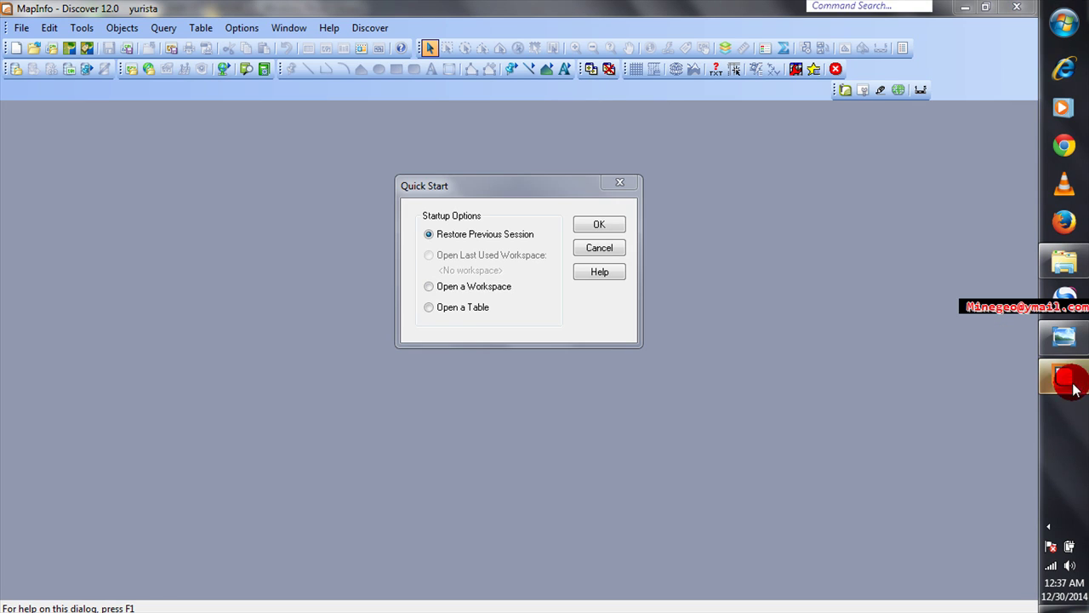
click(599, 249)
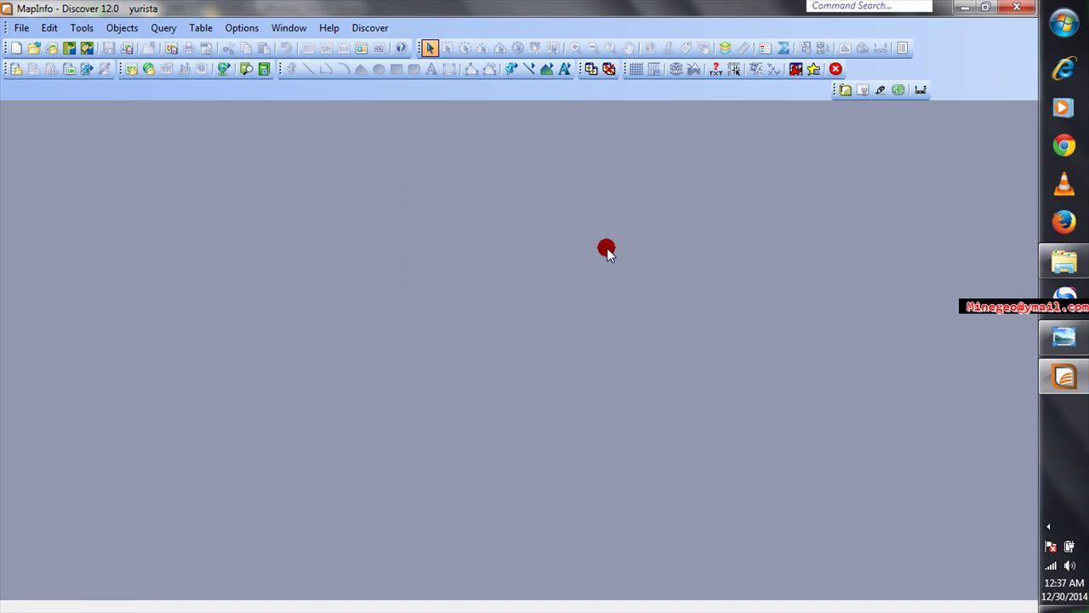
click(37, 51)
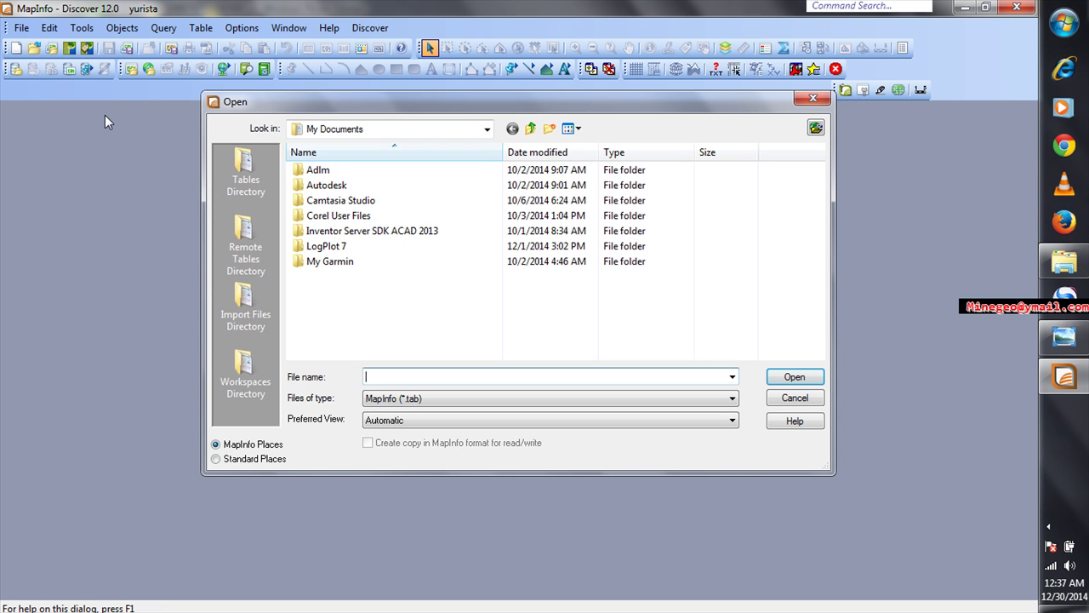
Check the map image's location in the Peta Jpg folder on drive D: in Windows Explorer and return to MapInfo.
click(488, 131)
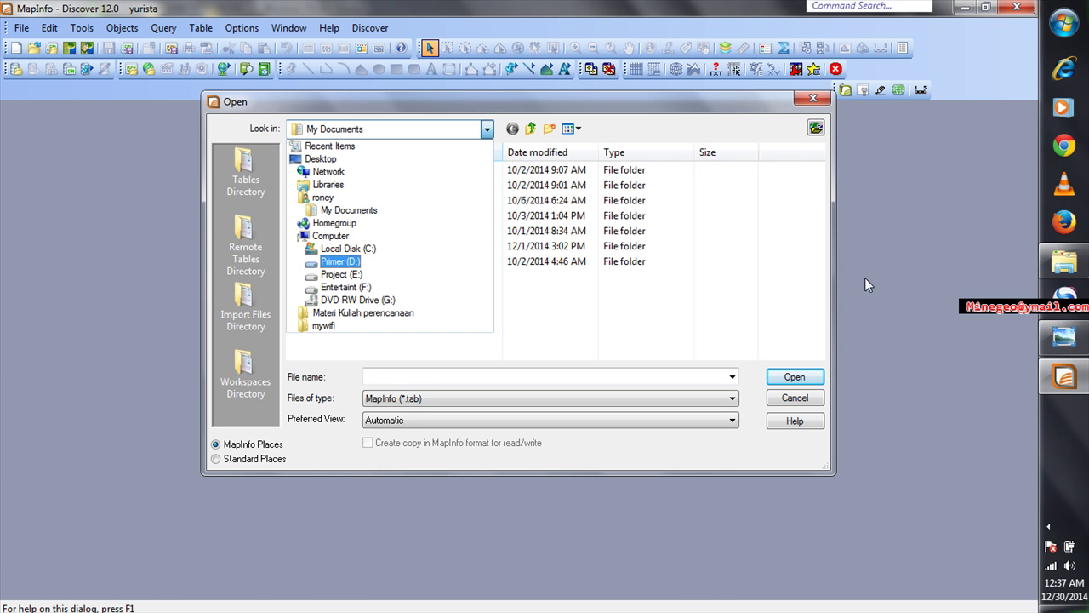
click(1076, 269)
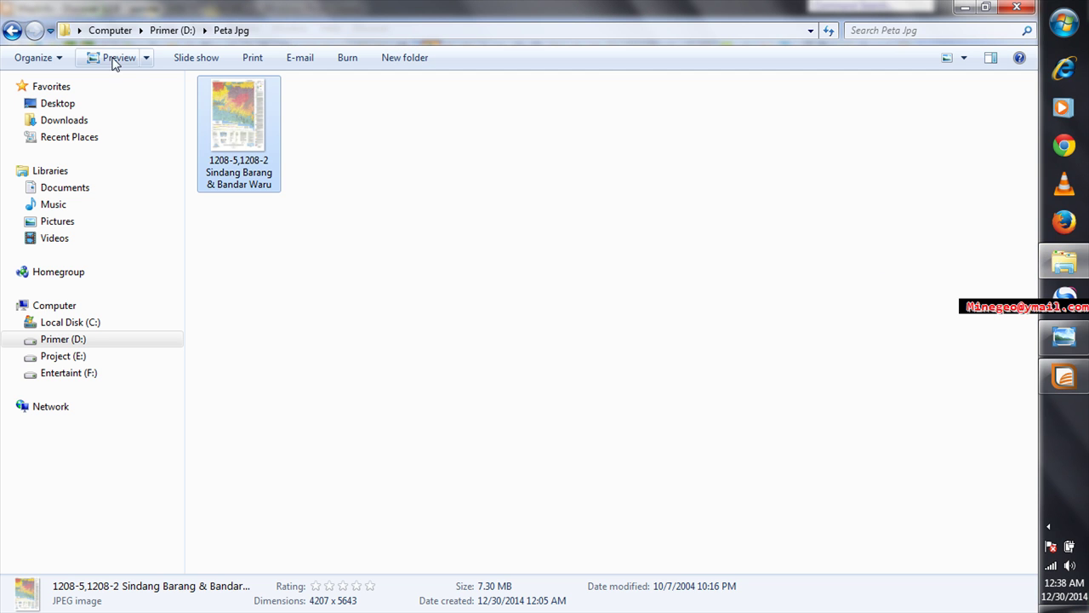
click(73, 341)
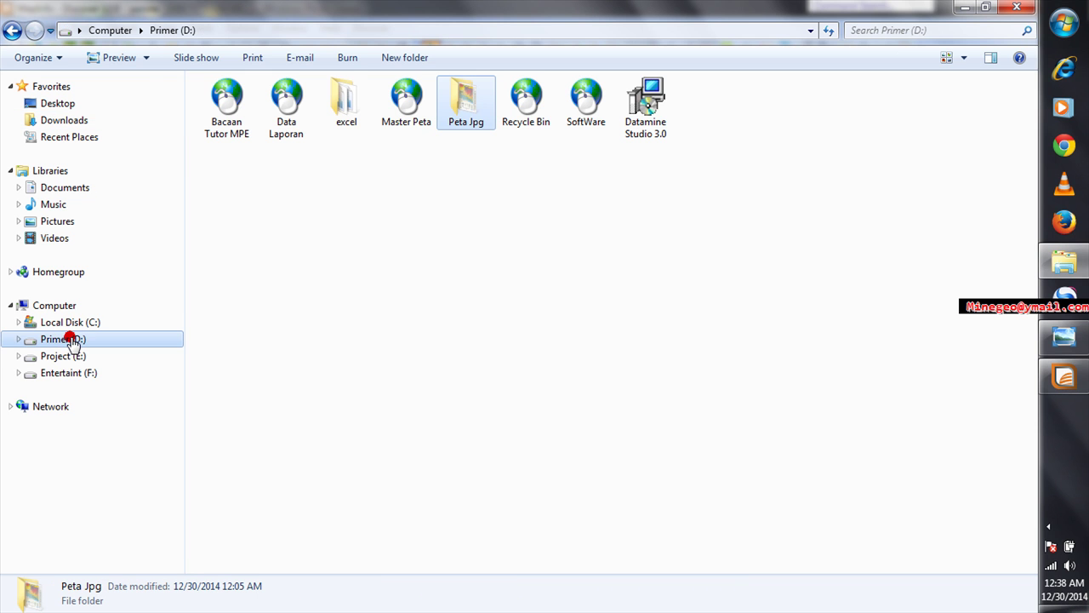
double_click(486, 106)
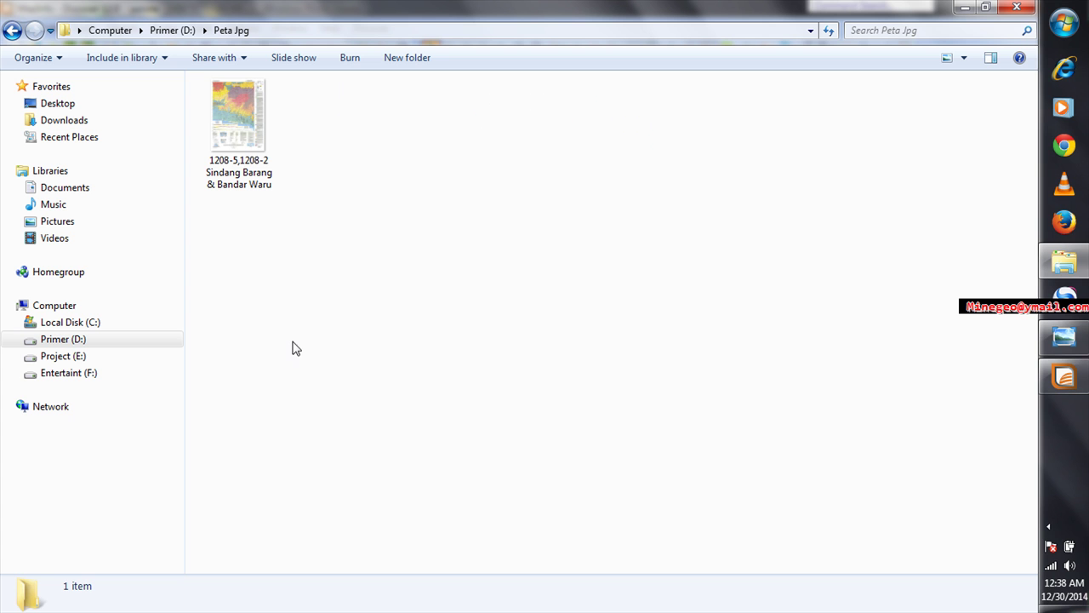
click(1071, 385)
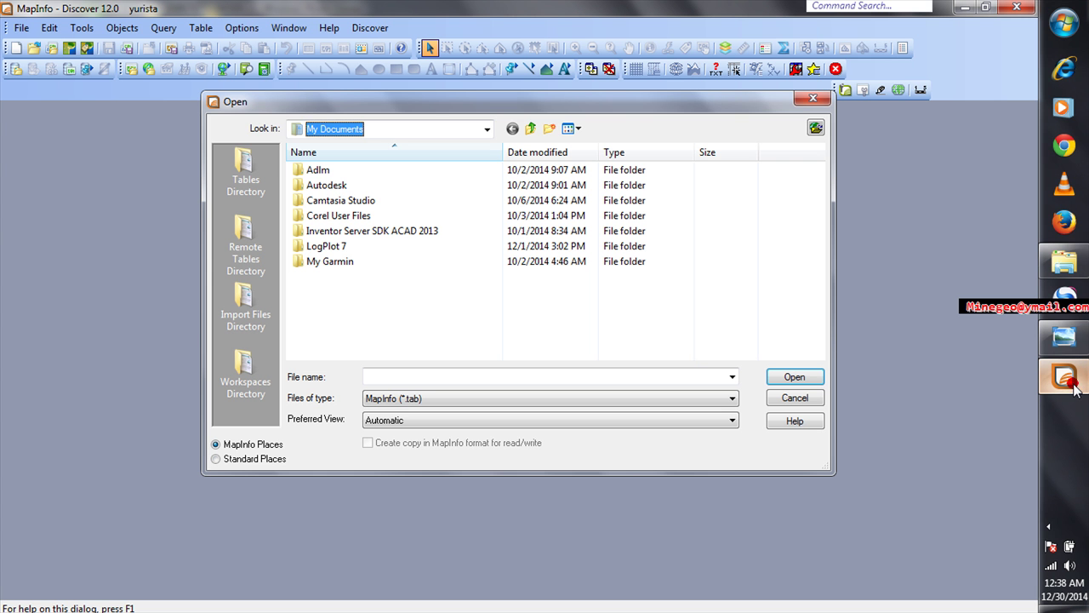
Browse to the Peta Jpg folder on drive Primer (D:) and set the file type to Raster Image.
click(488, 130)
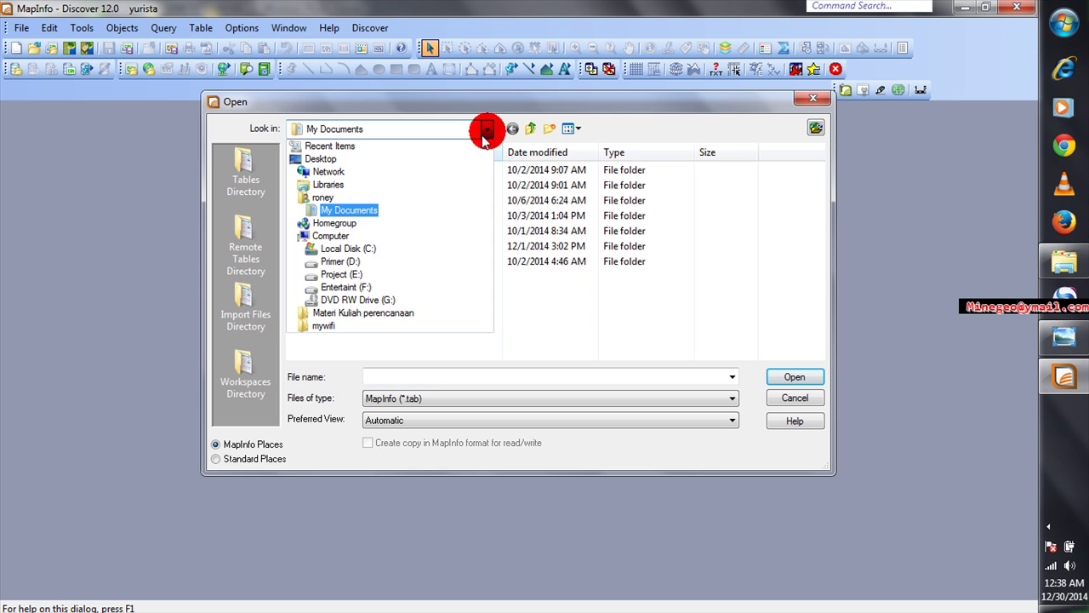
click(349, 264)
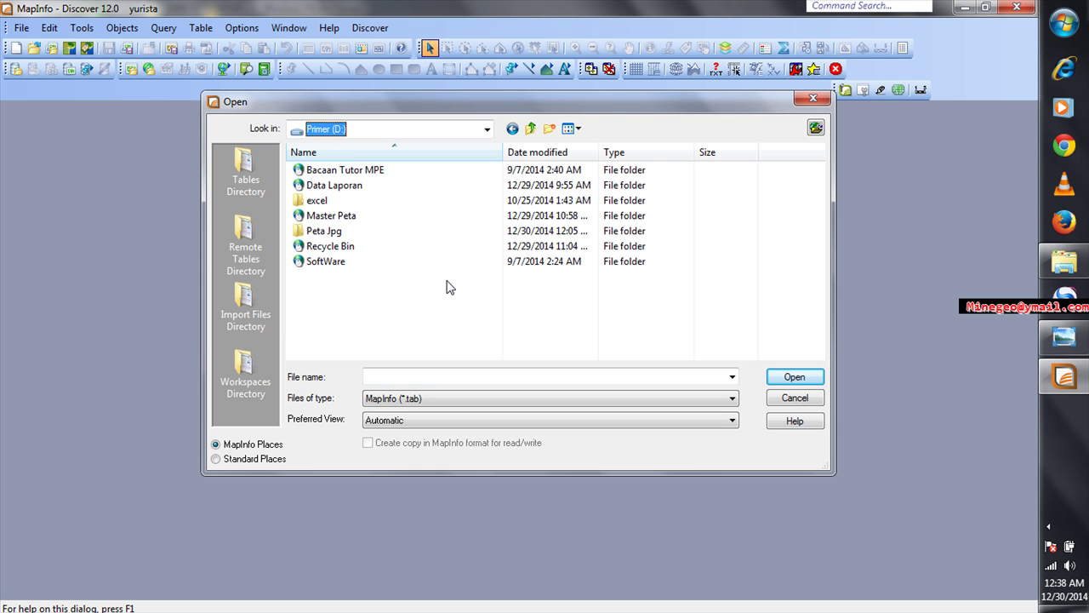
double_click(337, 232)
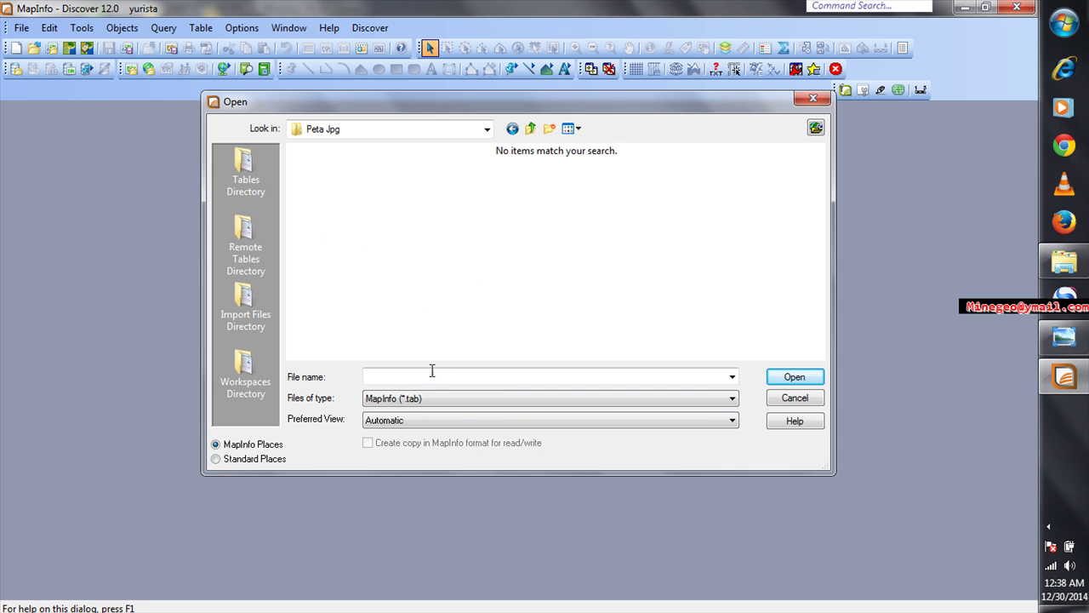
click(487, 399)
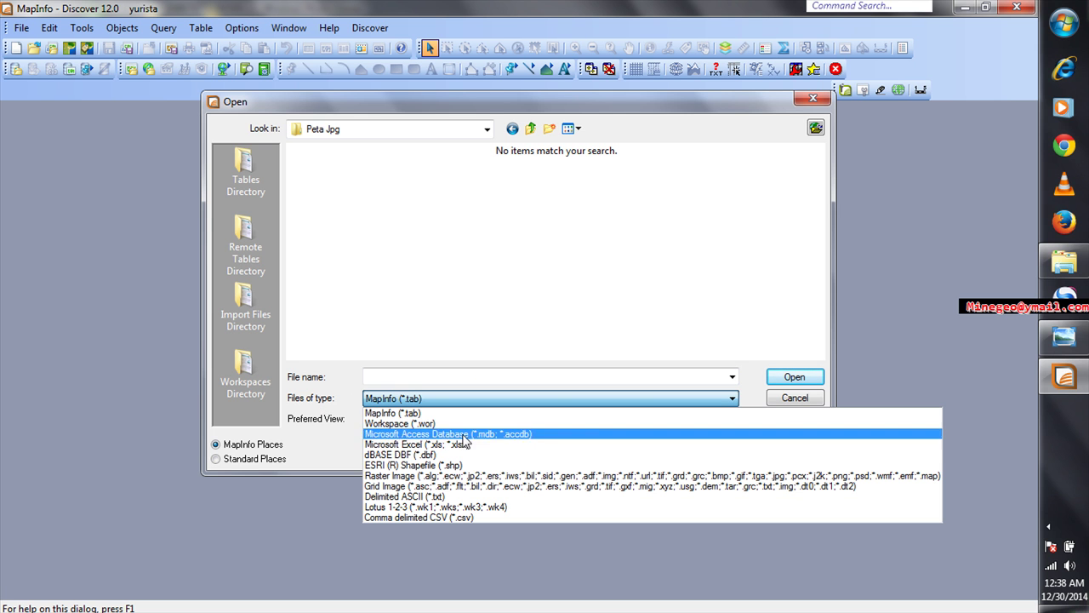
click(435, 477)
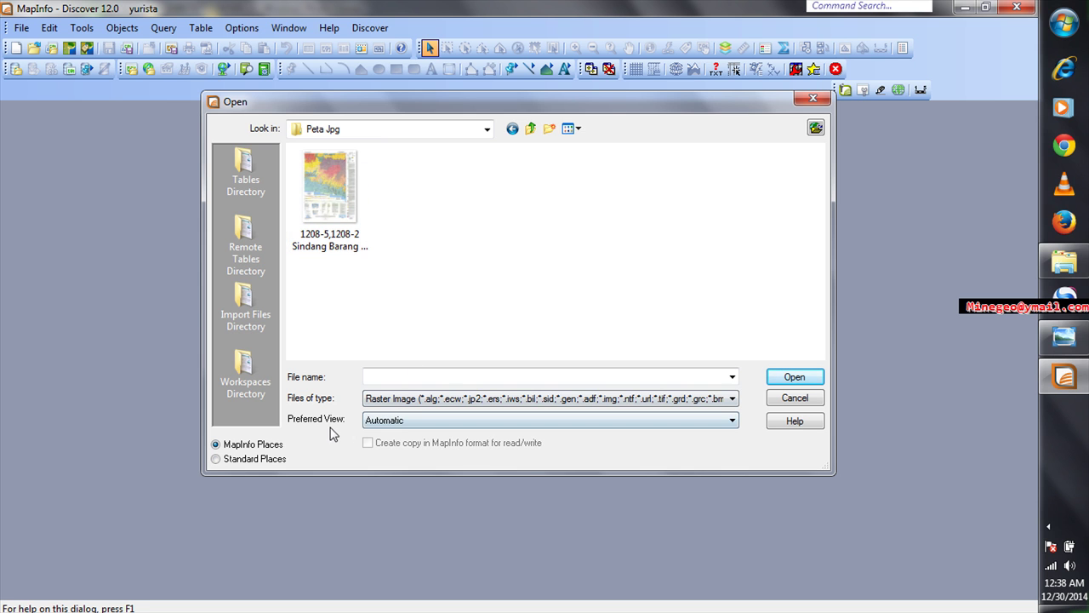
Open the raster 1208-5,1208-2 Sindang Barang & Bandar Waru with Current Mapper as the preferred view.
click(475, 421)
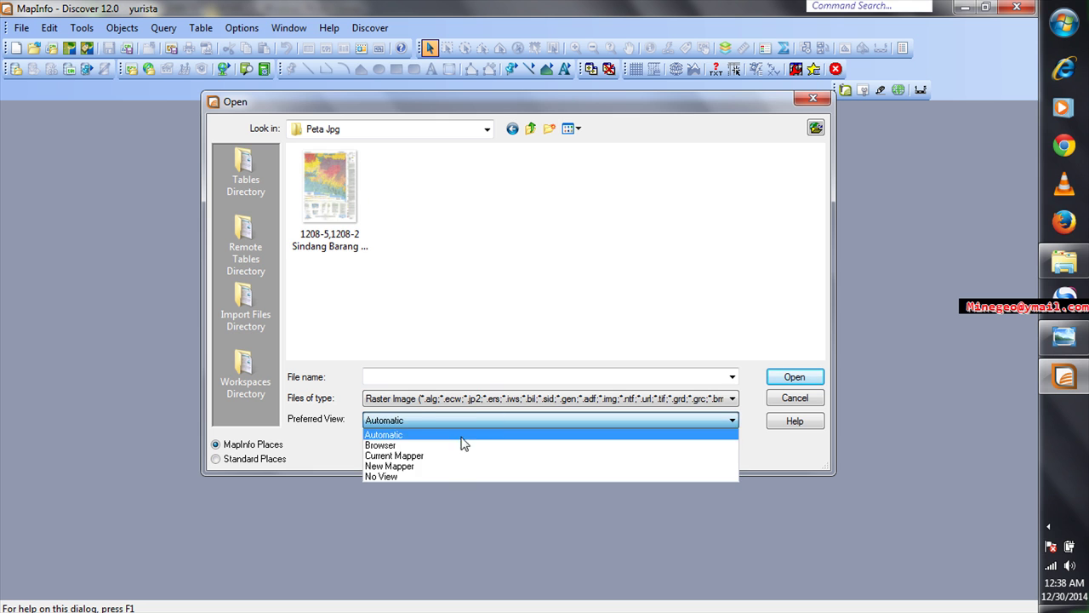
click(444, 455)
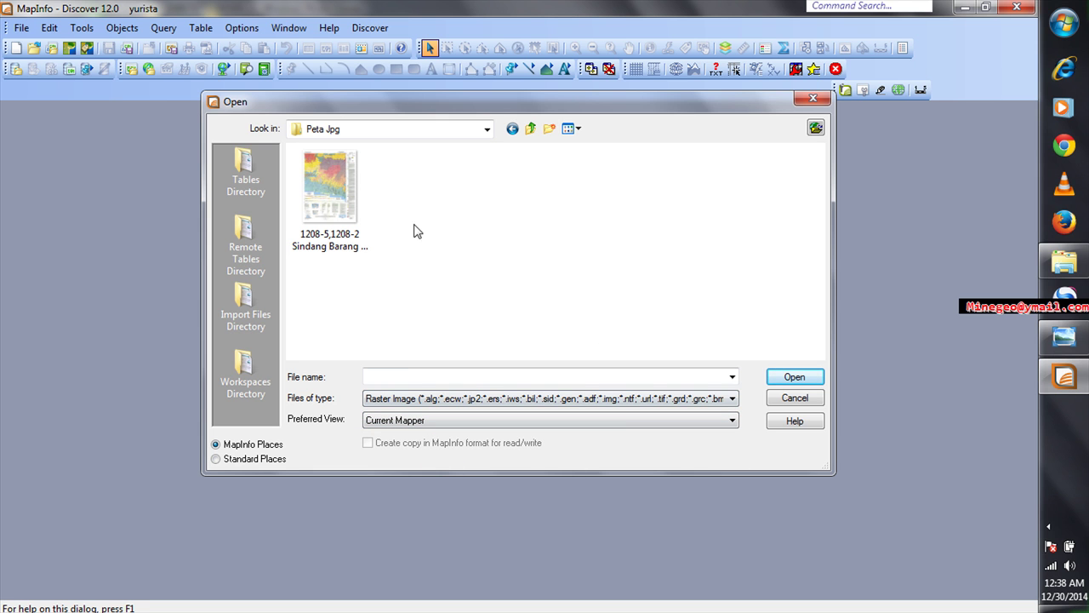
click(323, 181)
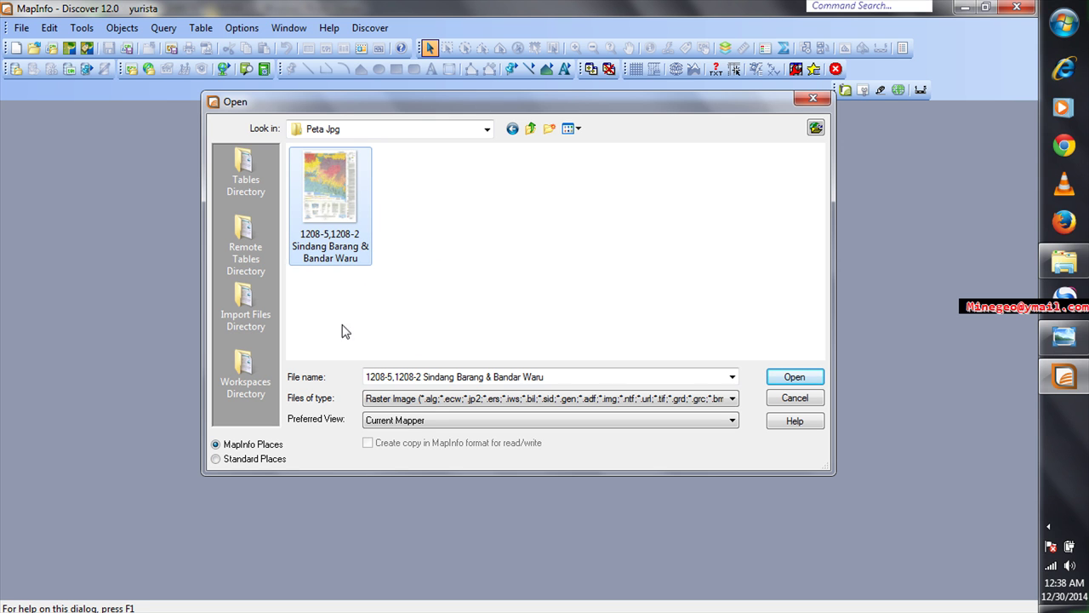
click(795, 377)
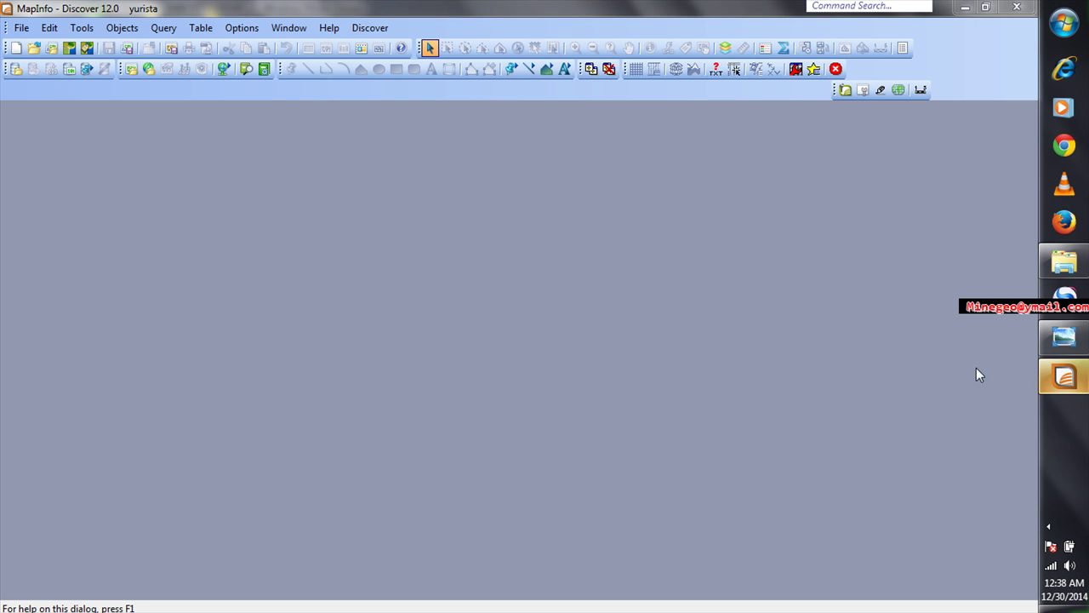
Choose to register the map image with geographic coordinates instead of simply displaying it.
mouse_move(1066, 382)
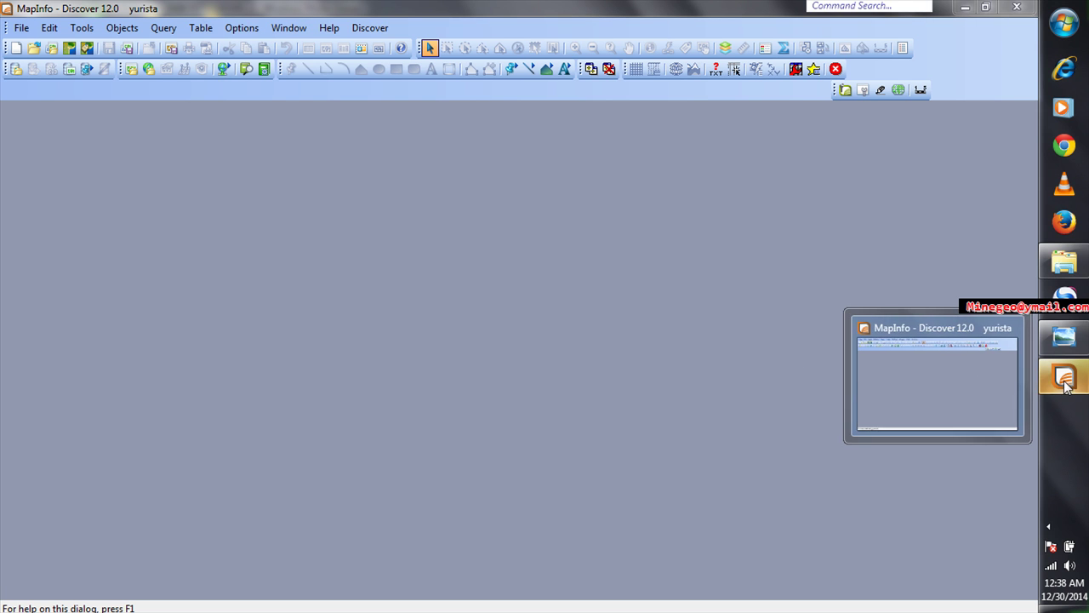
click(1065, 380)
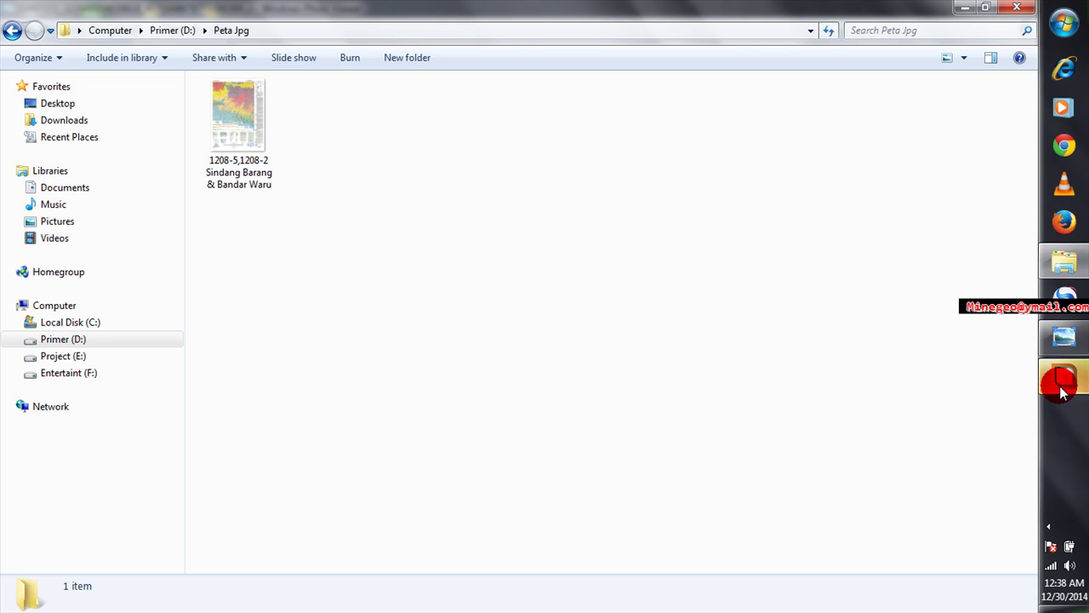
click(1065, 380)
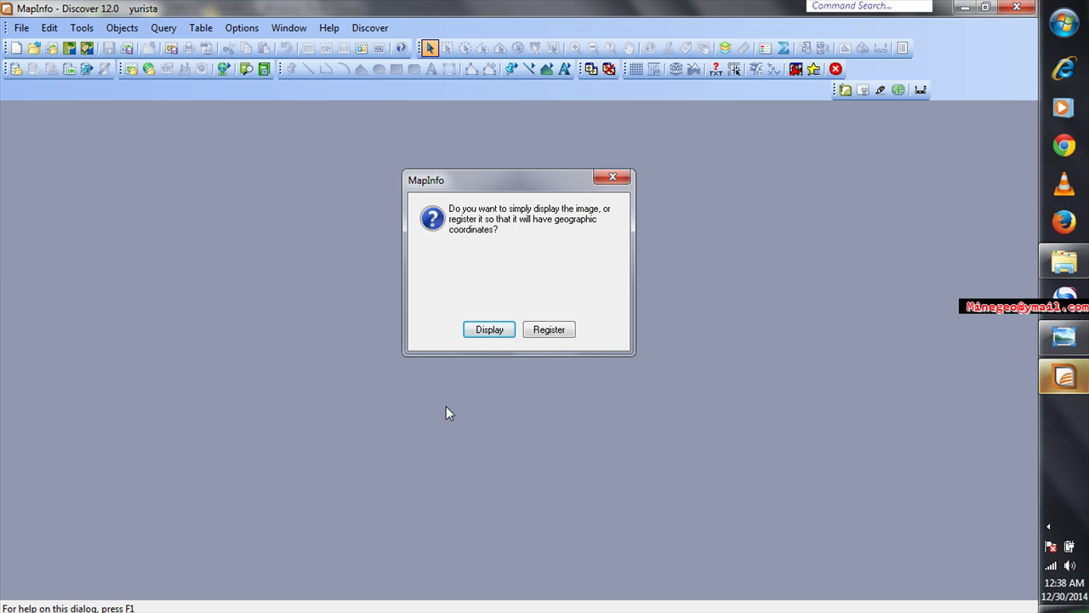
click(545, 332)
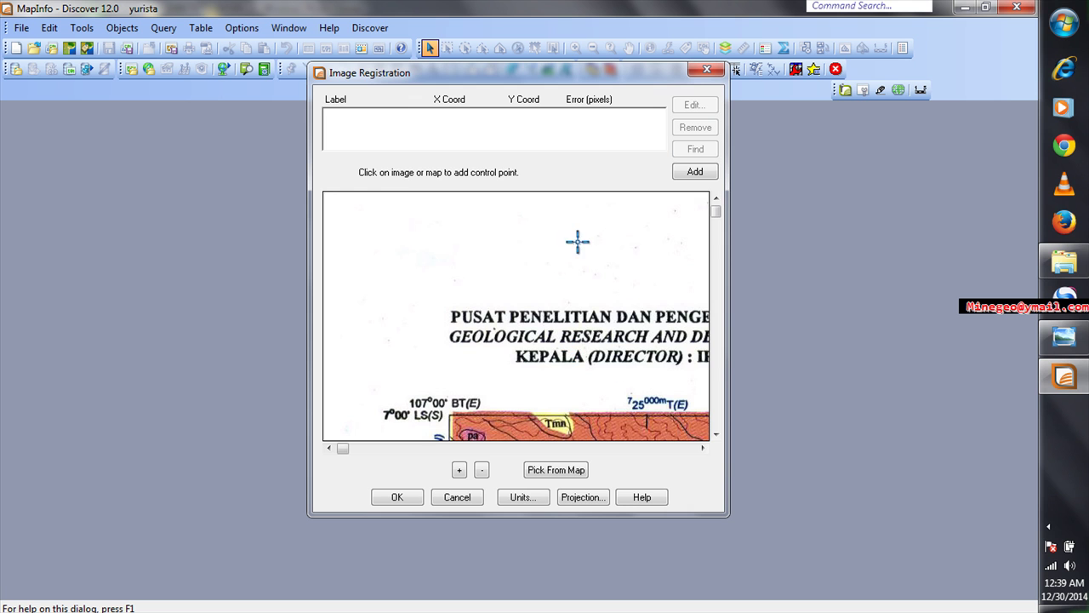
Review the available projection categories for the image registration and choose the Longitude / Latitude category.
mouse_move(716, 212)
mouse_down()
mouse_move(719, 268)
mouse_move(715, 214)
mouse_up()
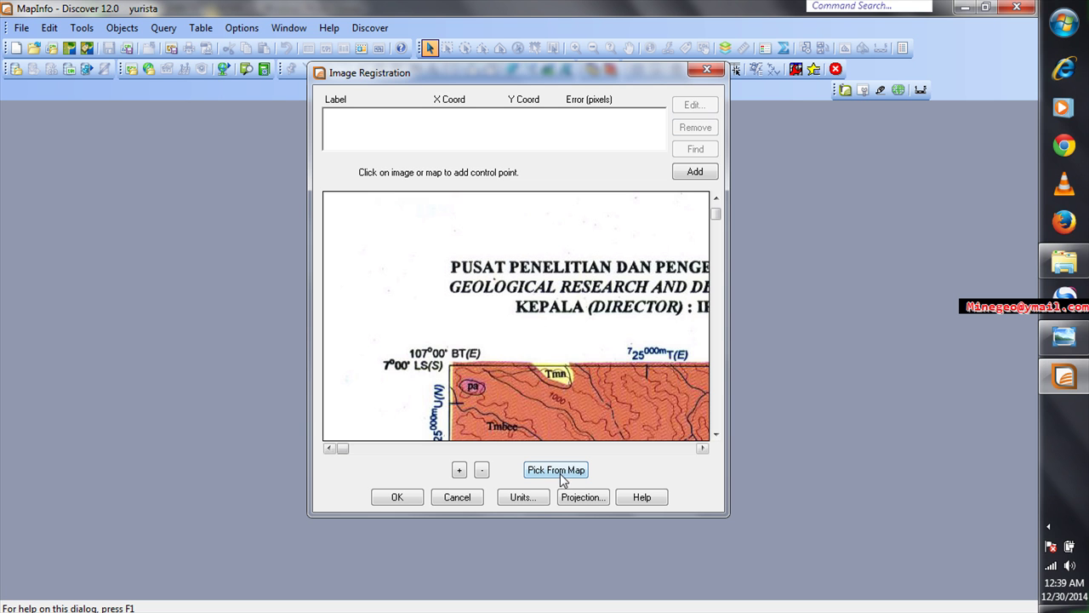
click(583, 498)
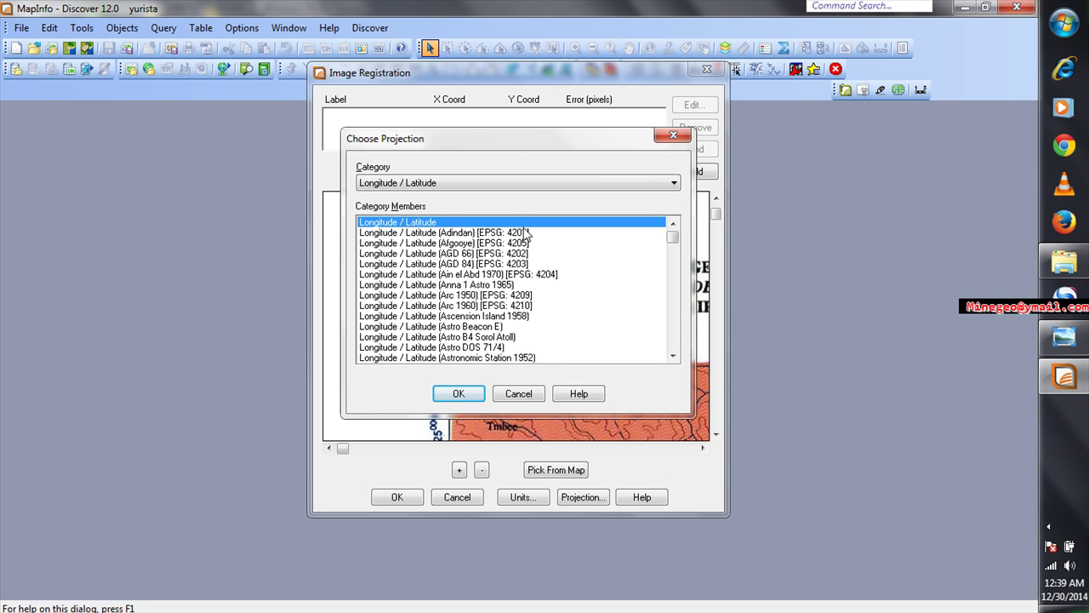
drag(510, 141, 750, 164)
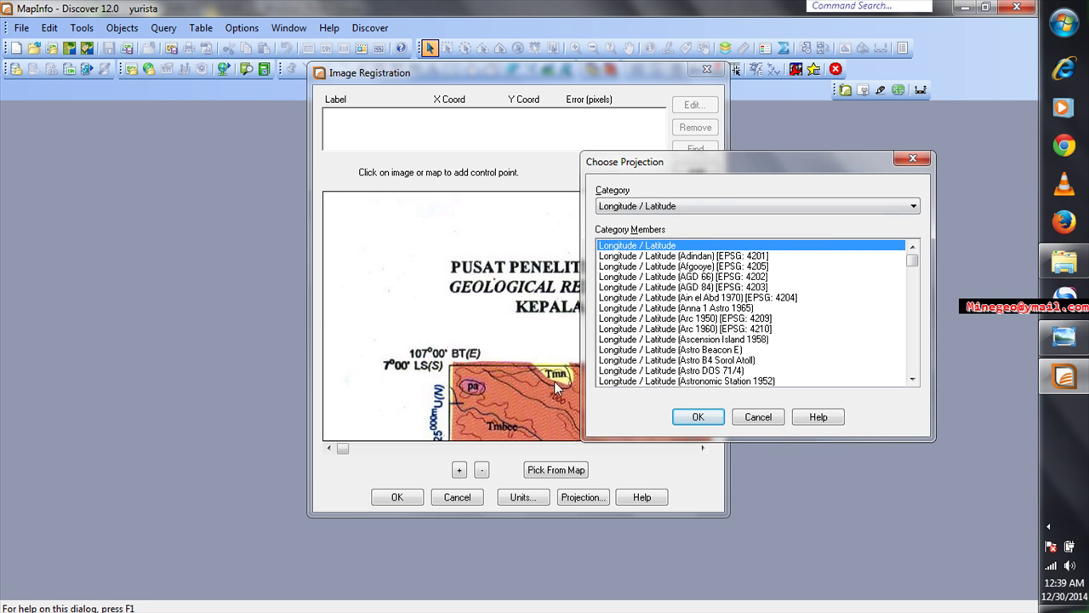
click(691, 205)
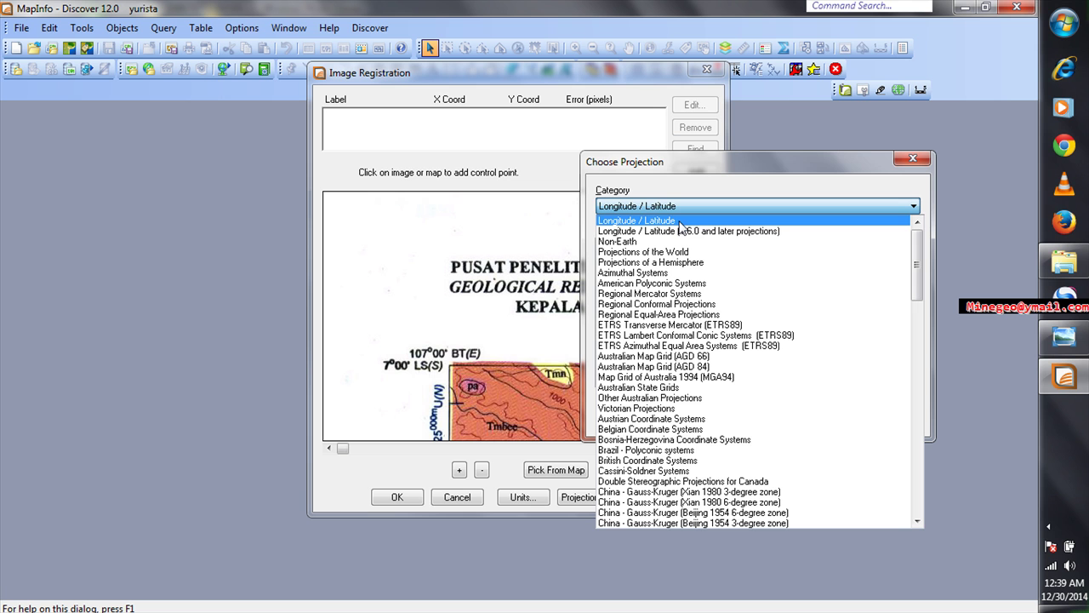
click(679, 222)
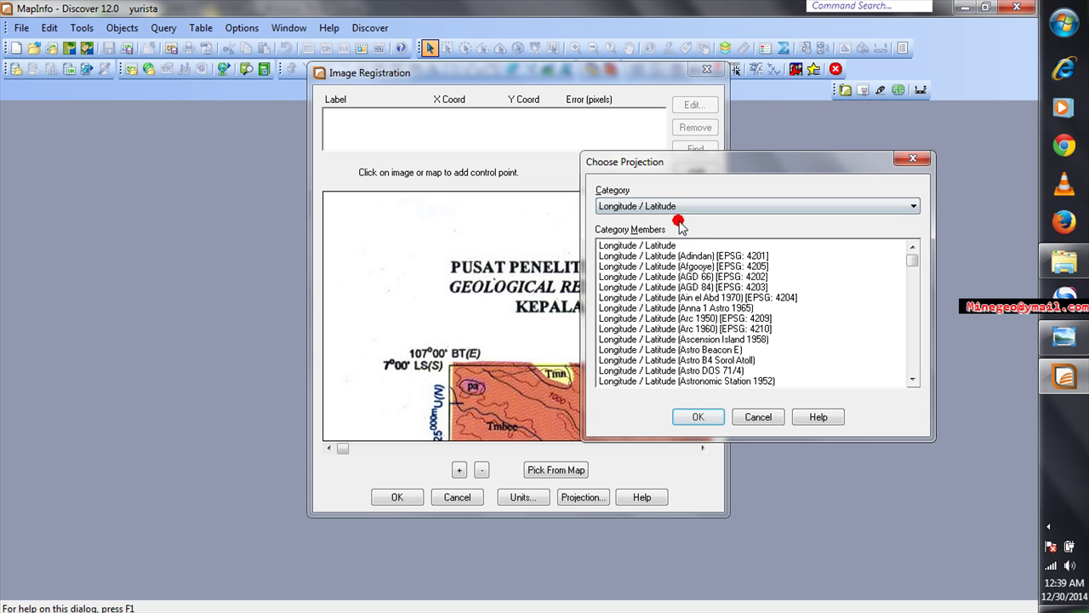
click(699, 206)
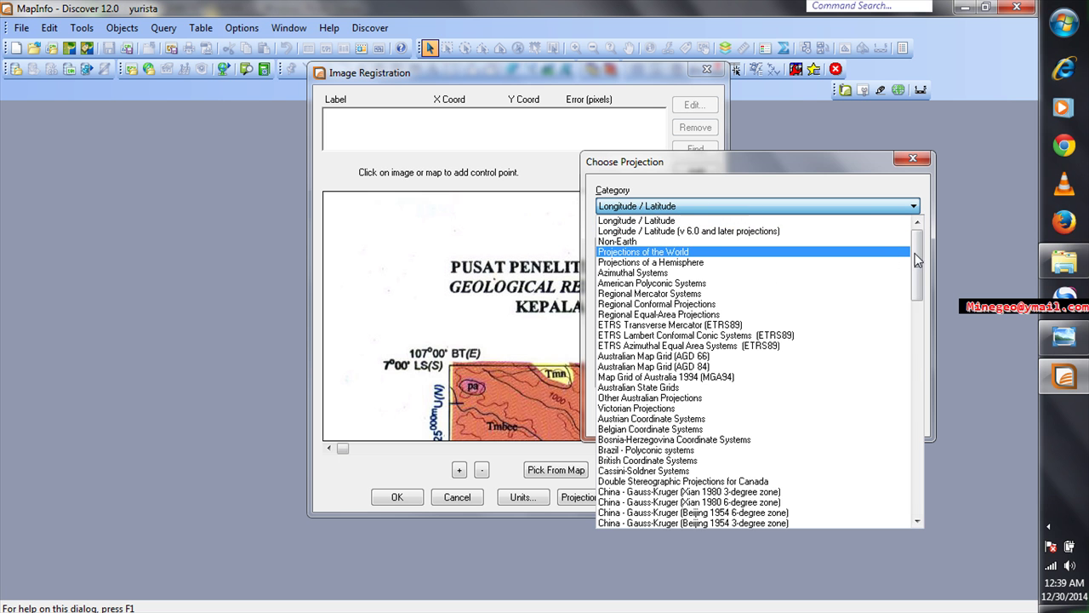
drag(920, 264, 922, 487)
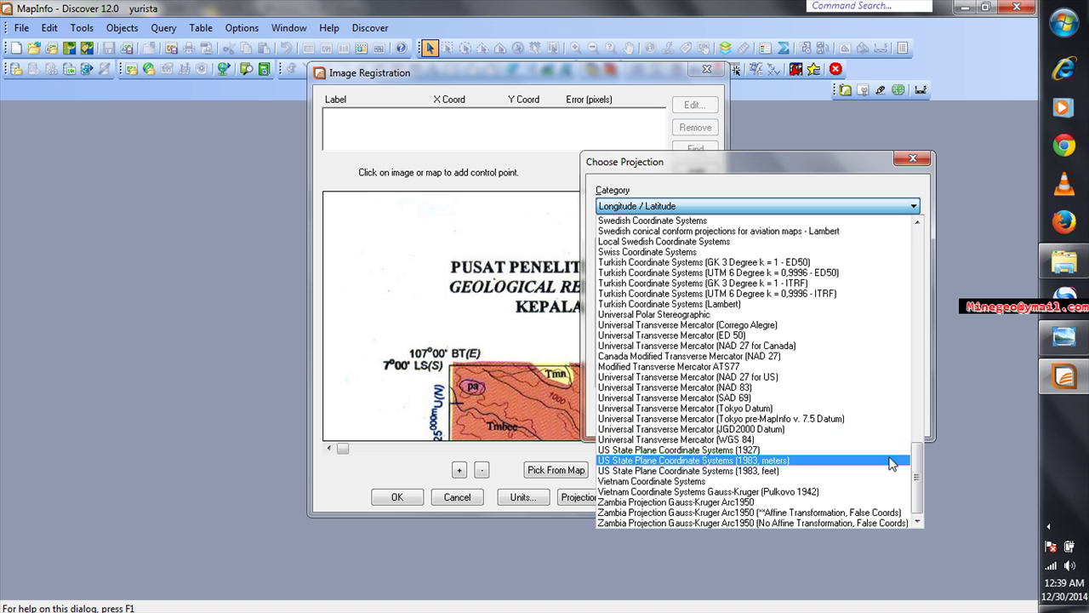
drag(919, 481, 932, 265)
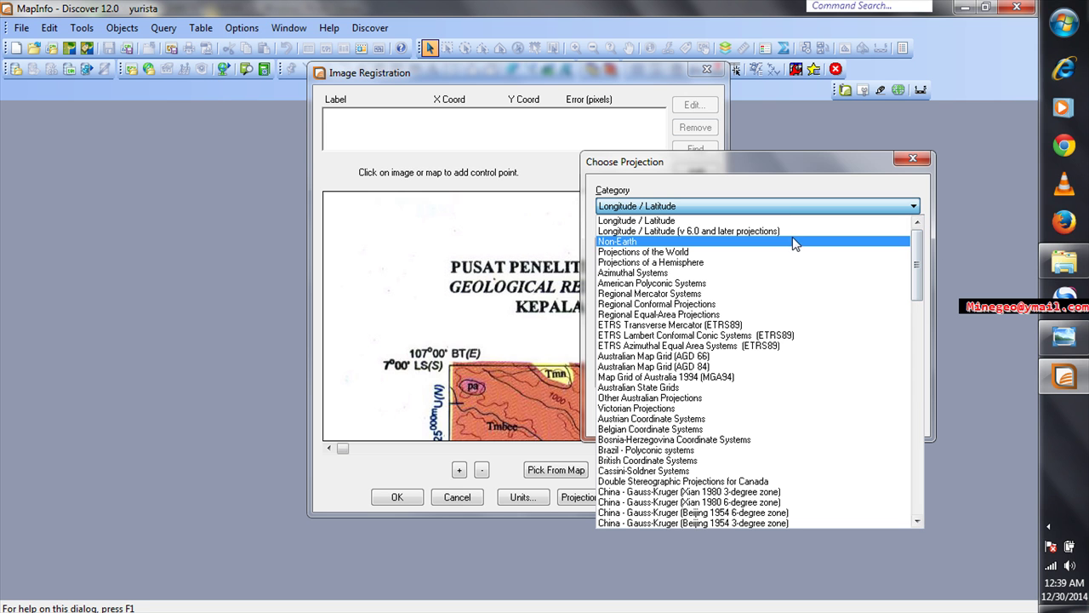
click(746, 220)
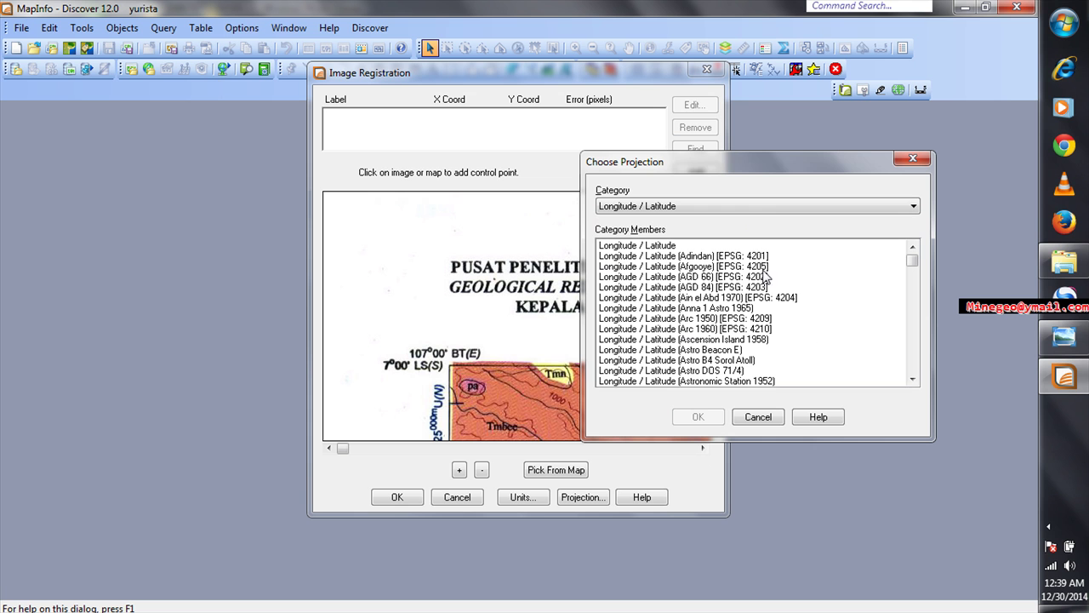
Set the image projection to Longitude / Latitude (WGS 84) [EPSG: 4326].
click(702, 298)
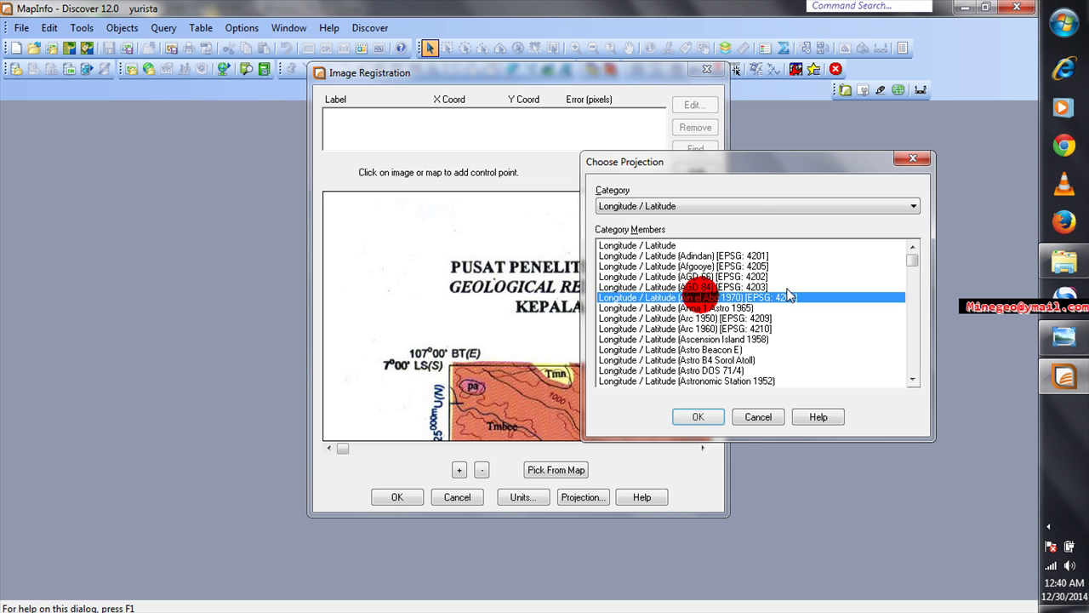
drag(916, 263, 923, 404)
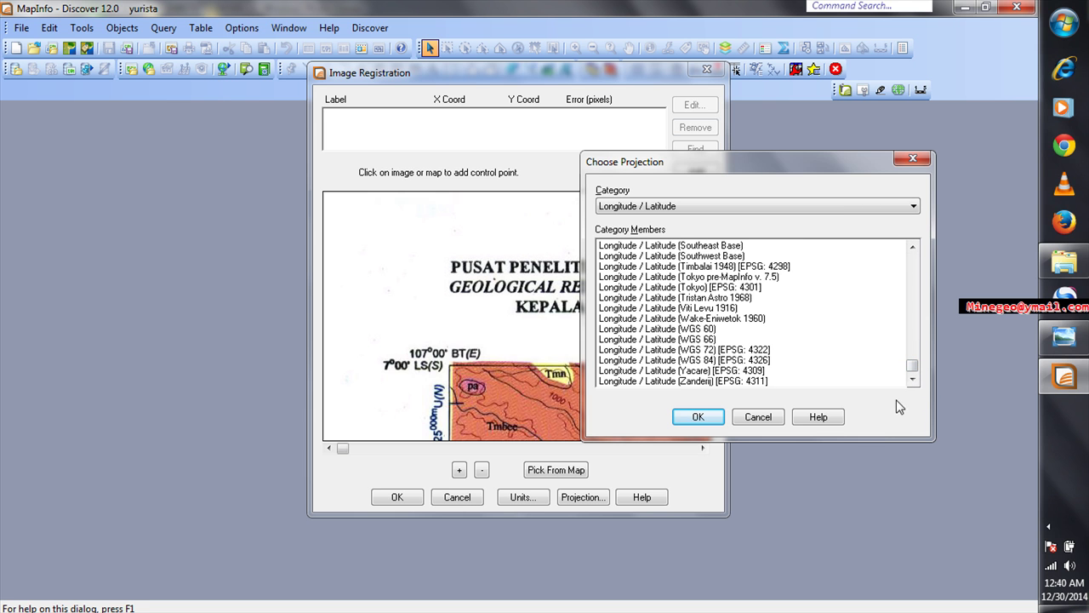
click(689, 360)
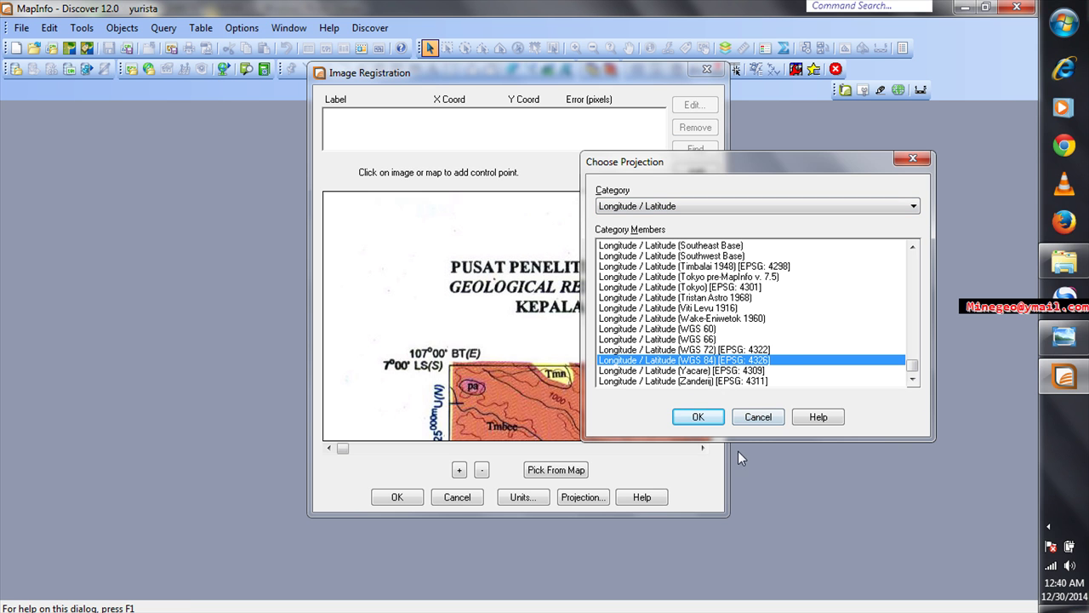
click(700, 417)
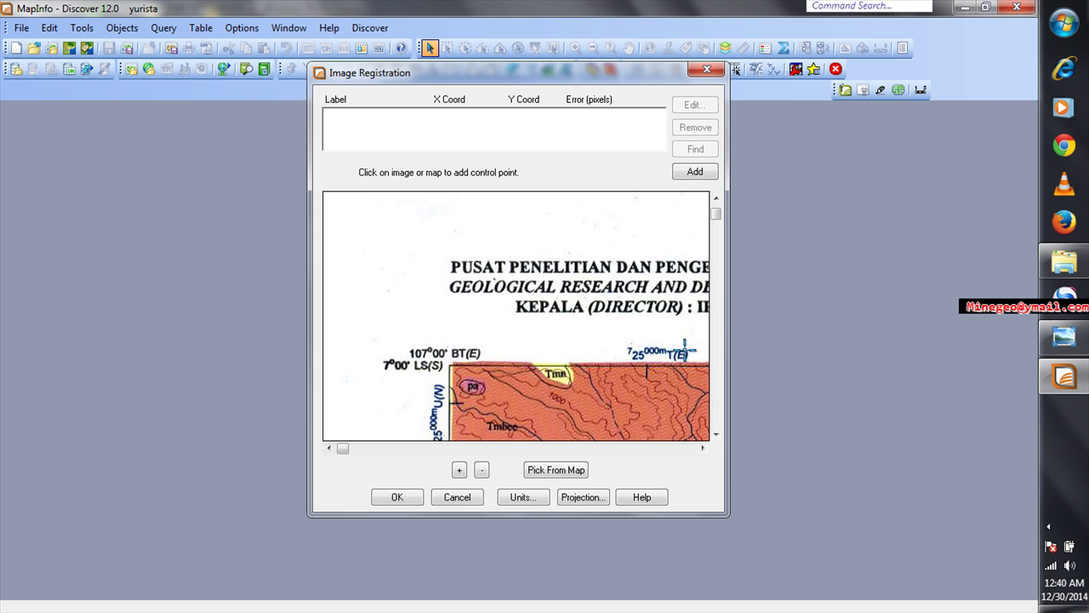
Add the first control point on the map frame's upper-left corner, at the 107°00' BT, 7°00' LS label.
click(695, 174)
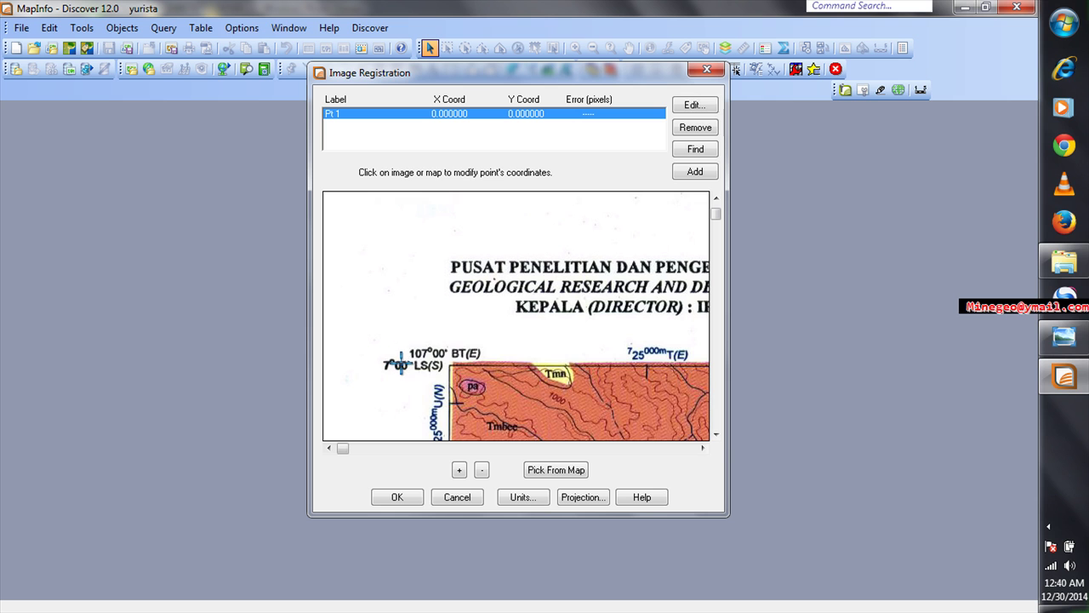
click(449, 365)
drag(525, 179, 654, 185)
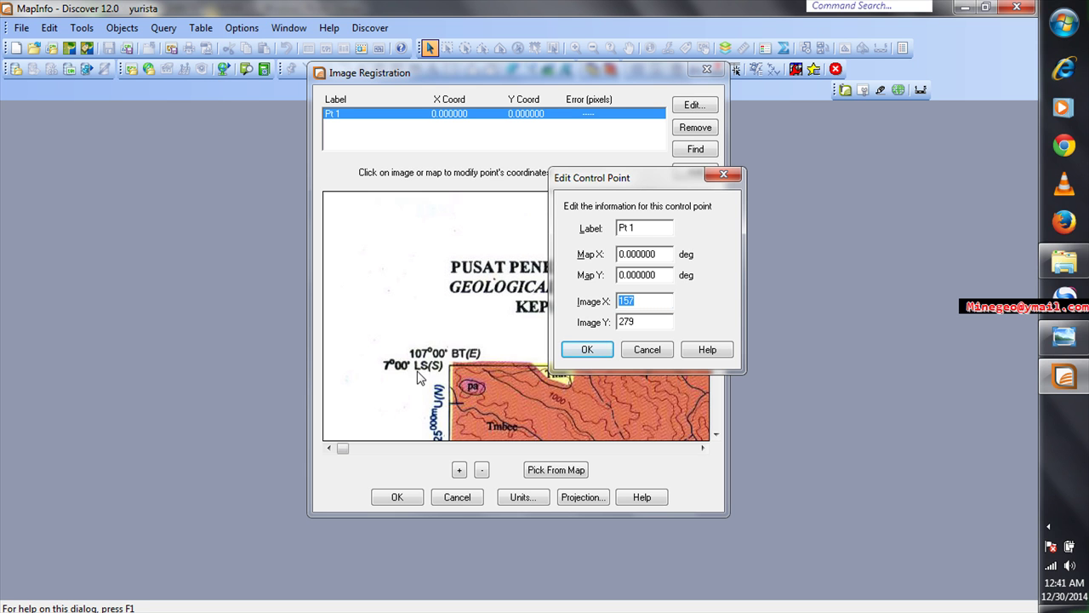
Set the first control point's Map Y to -7 and Map X to 107 degrees and accept it.
double_click(671, 275)
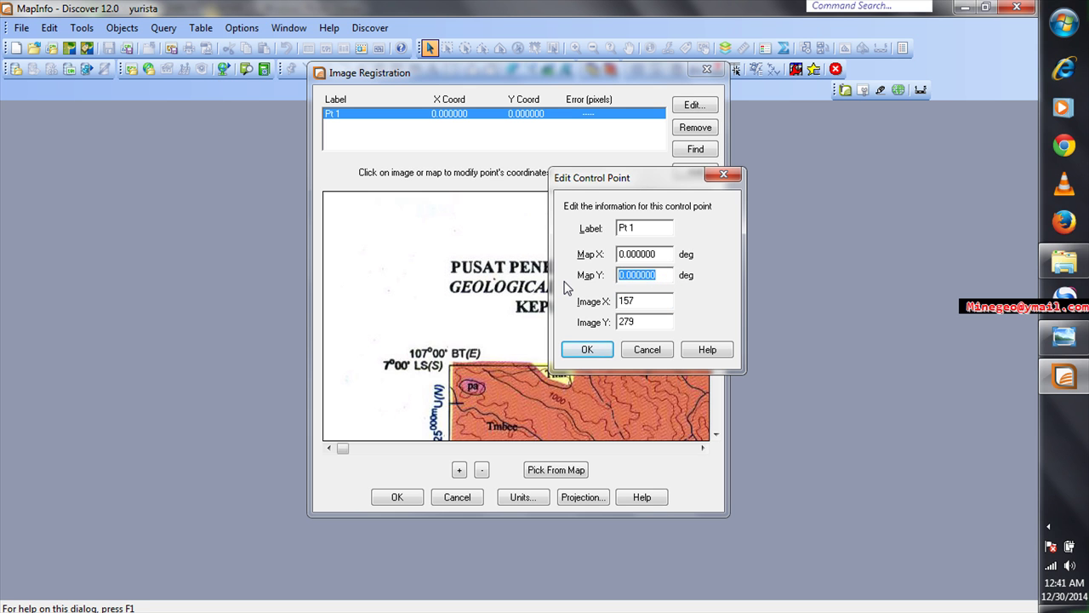
text(-)
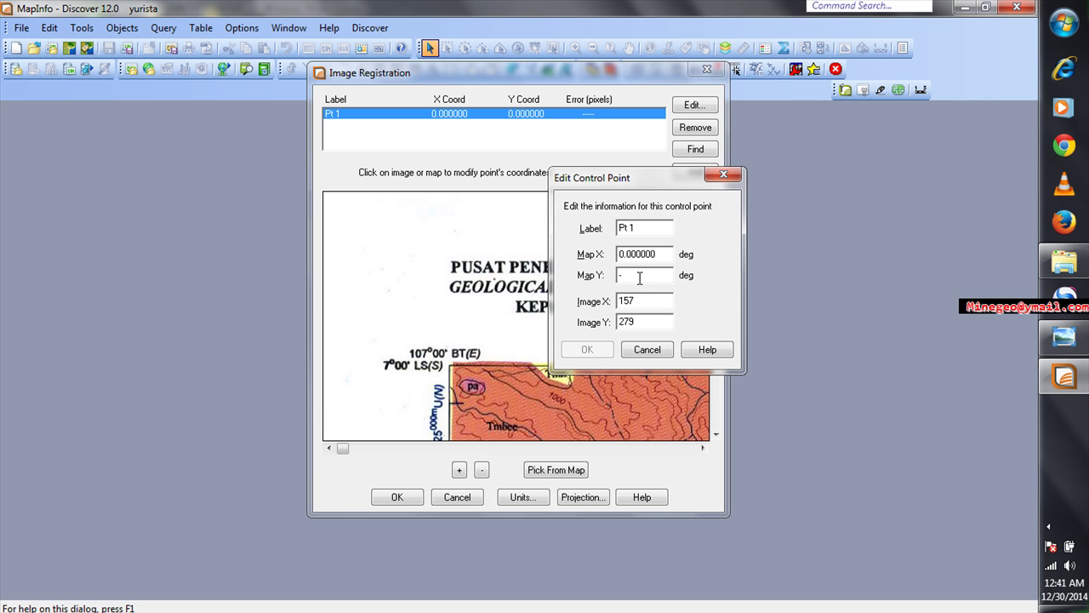
text(-7)
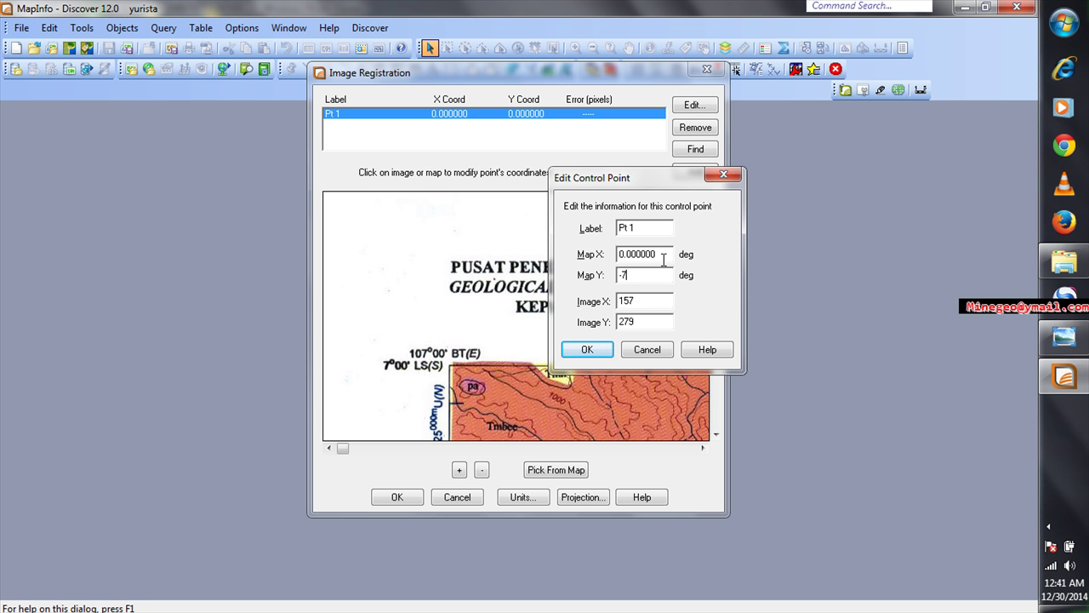
drag(663, 260, 613, 252)
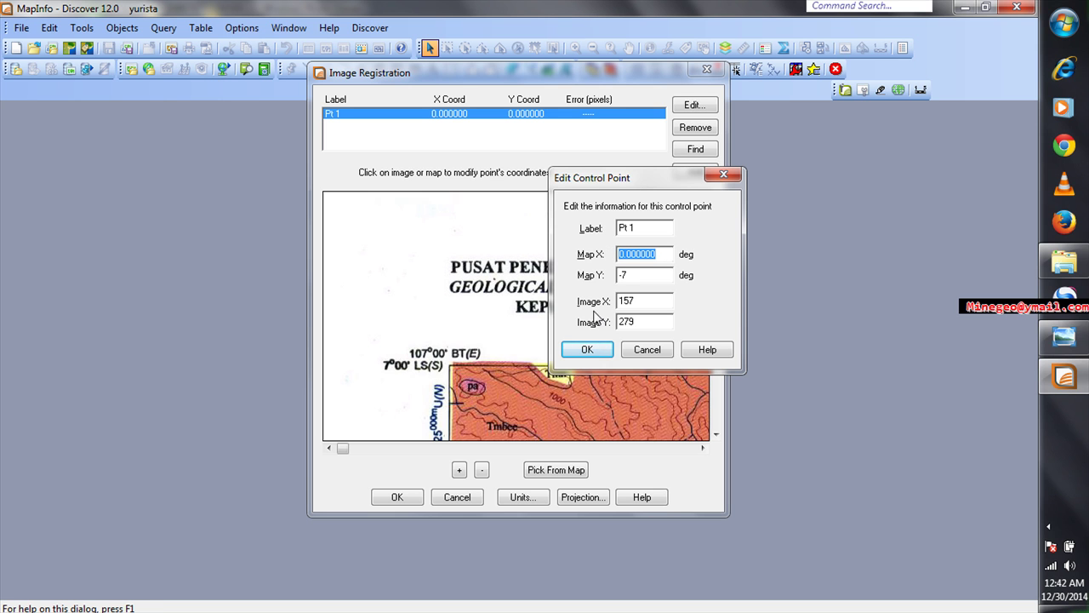
text(107)
click(587, 349)
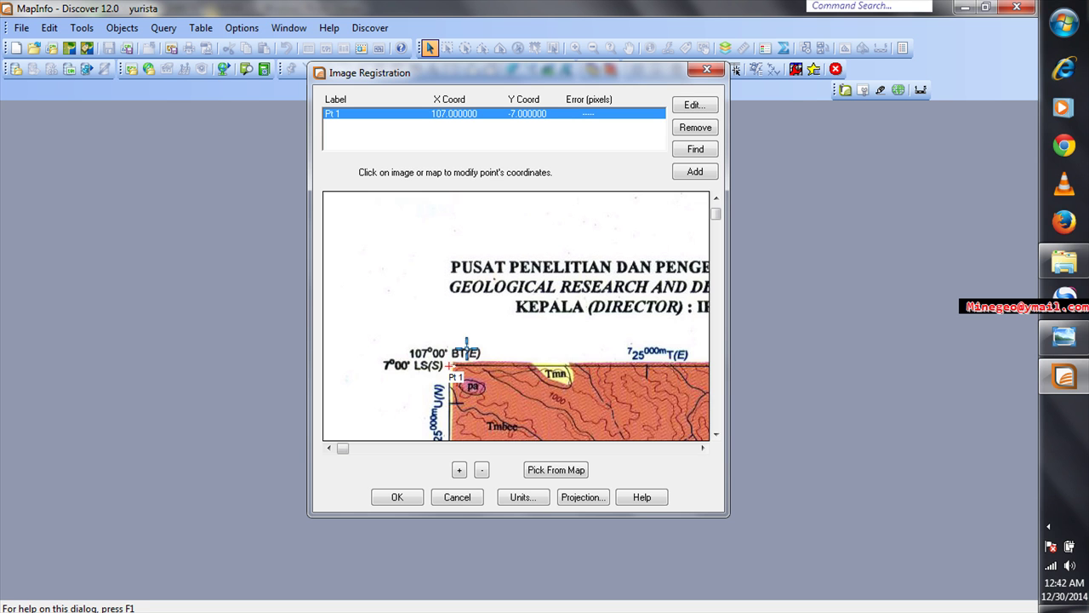
Add a second control point on the map frame's upper-right corner, at the 107°30' BT, 7°00' LS label.
drag(342, 449, 643, 457)
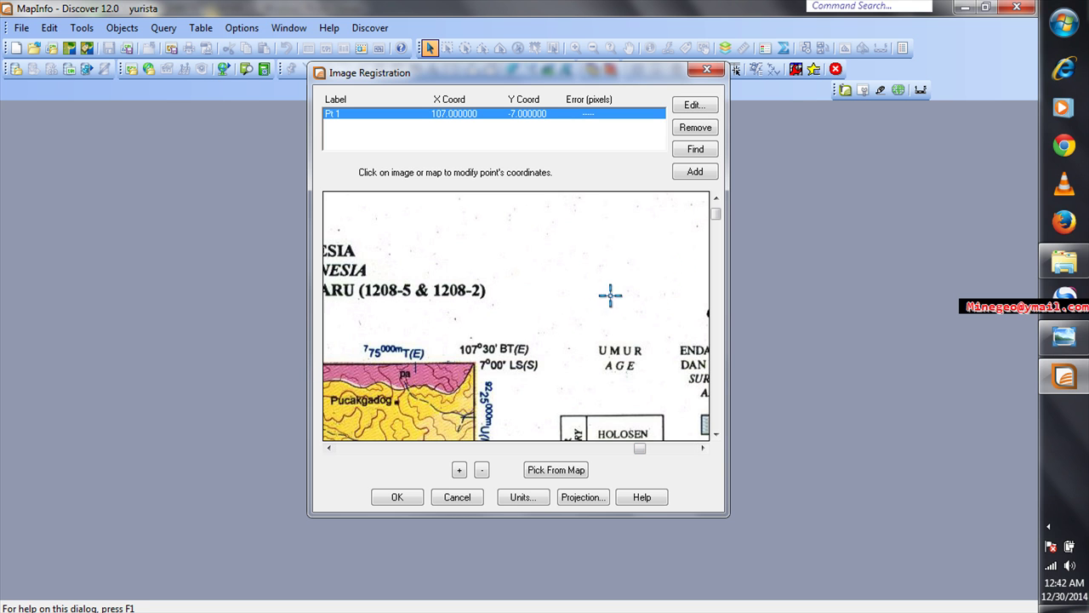
click(701, 174)
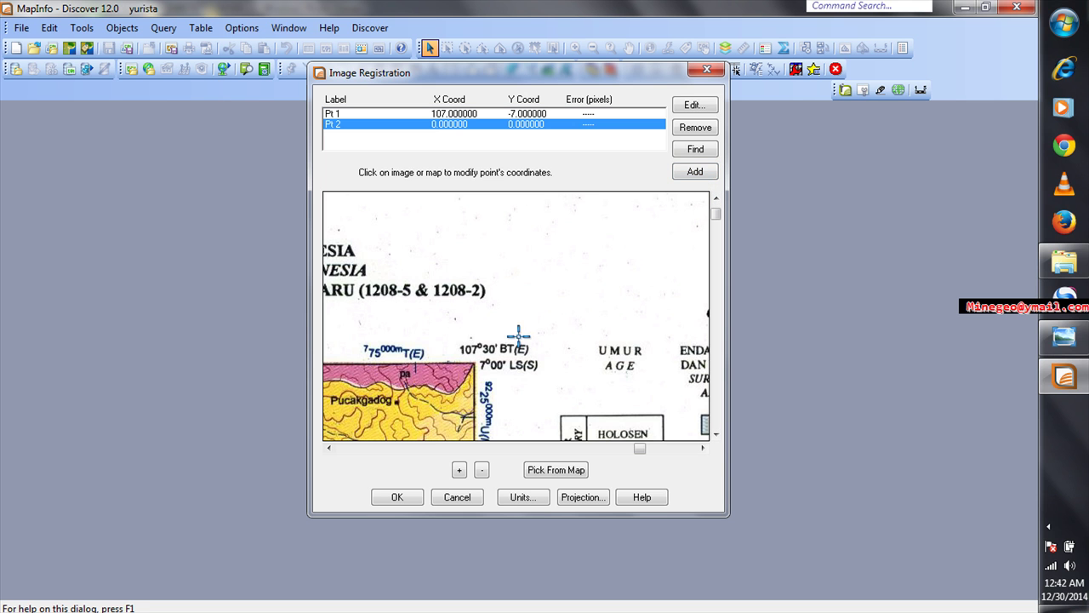
click(472, 364)
drag(518, 175, 728, 181)
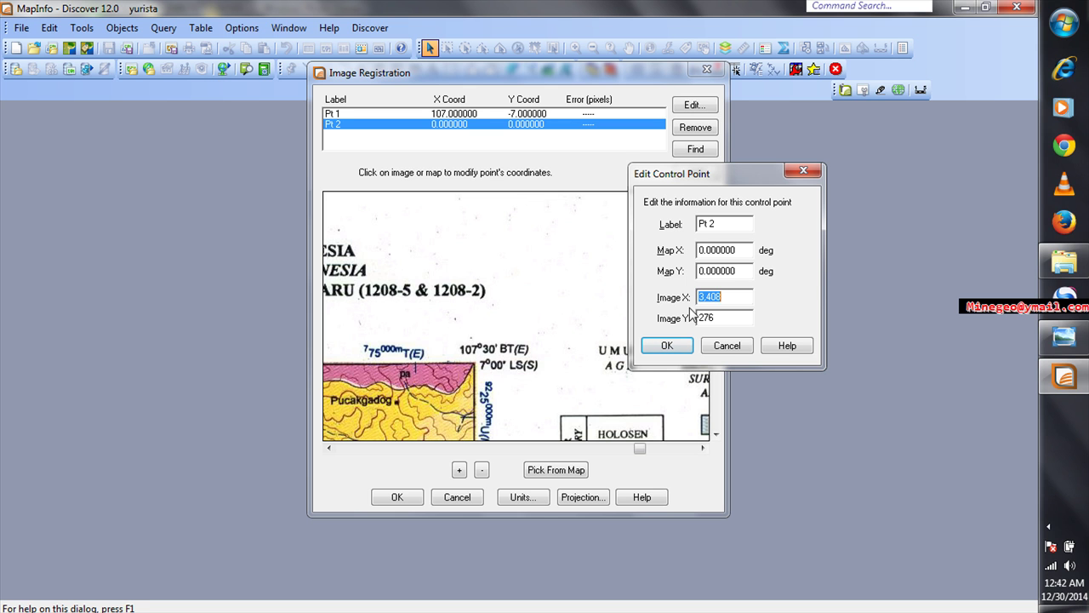
Enter -7 as Map Y and 107 as Map X for the second control point.
drag(734, 271, 675, 272)
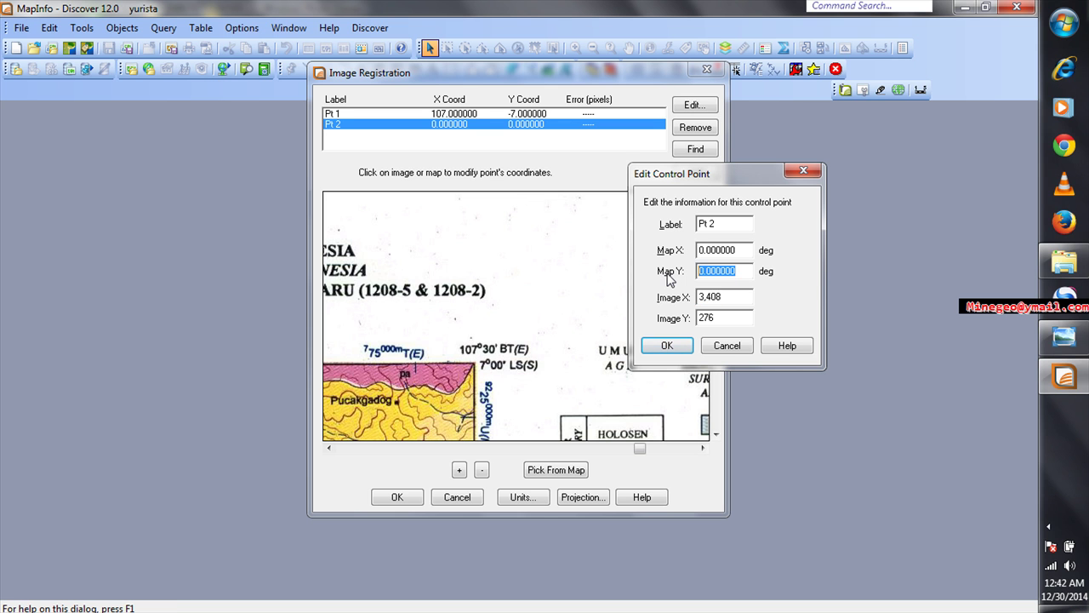
text(-7)
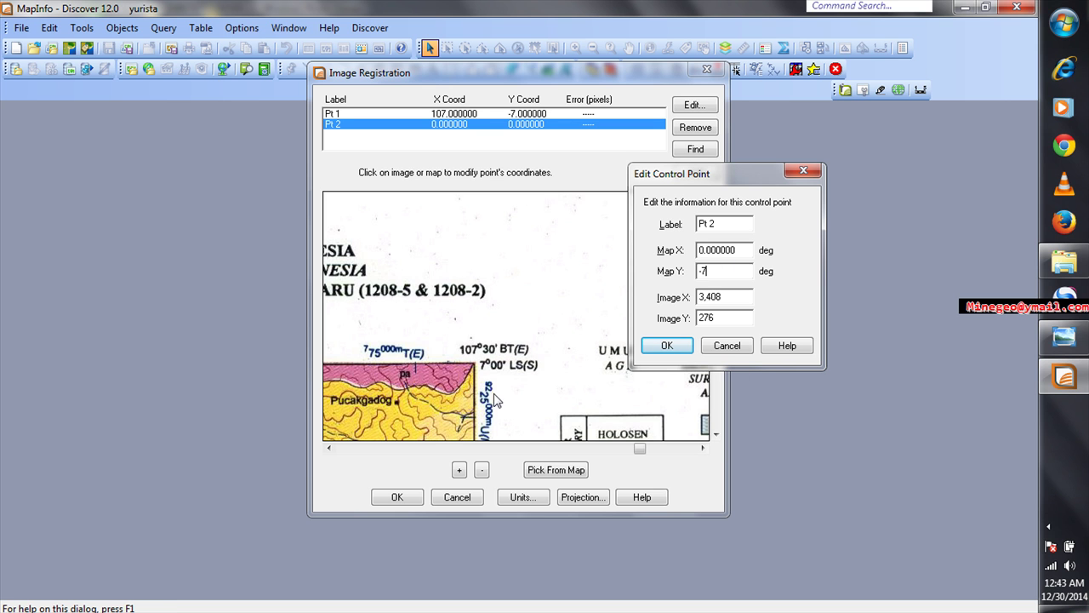
drag(745, 251, 698, 269)
text(107)
Open the Windows Calculator and place it beside the control point coordinates without covering the corner label.
click(1064, 23)
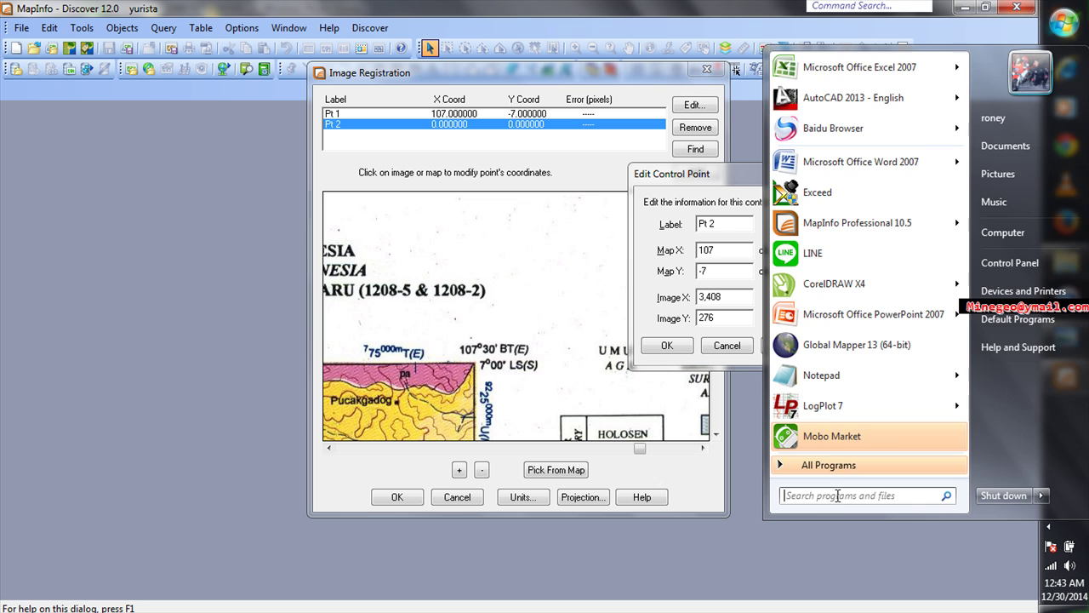
text(c)
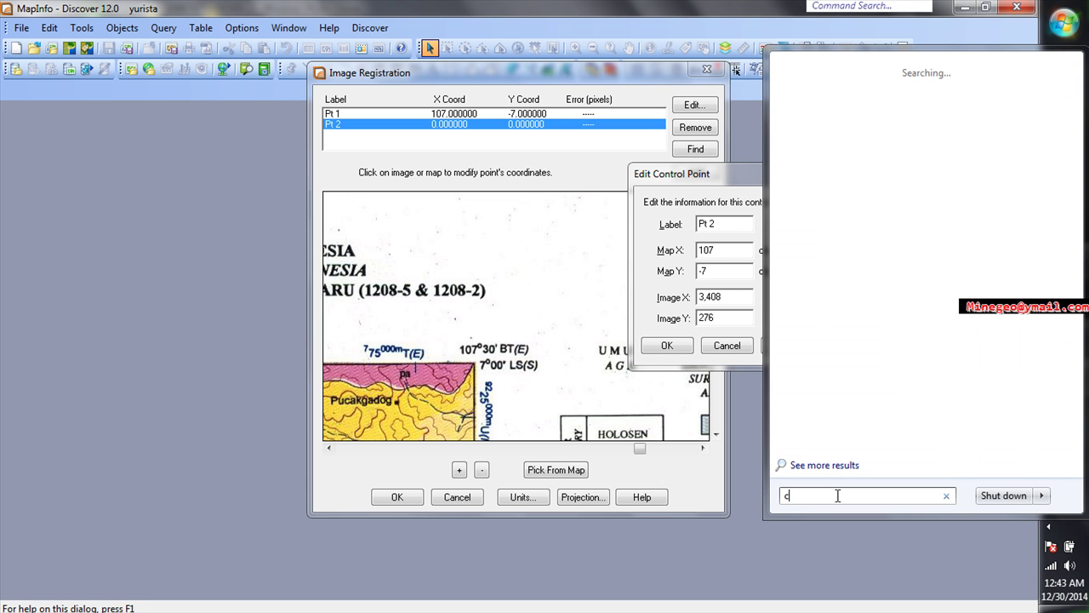
text(al)
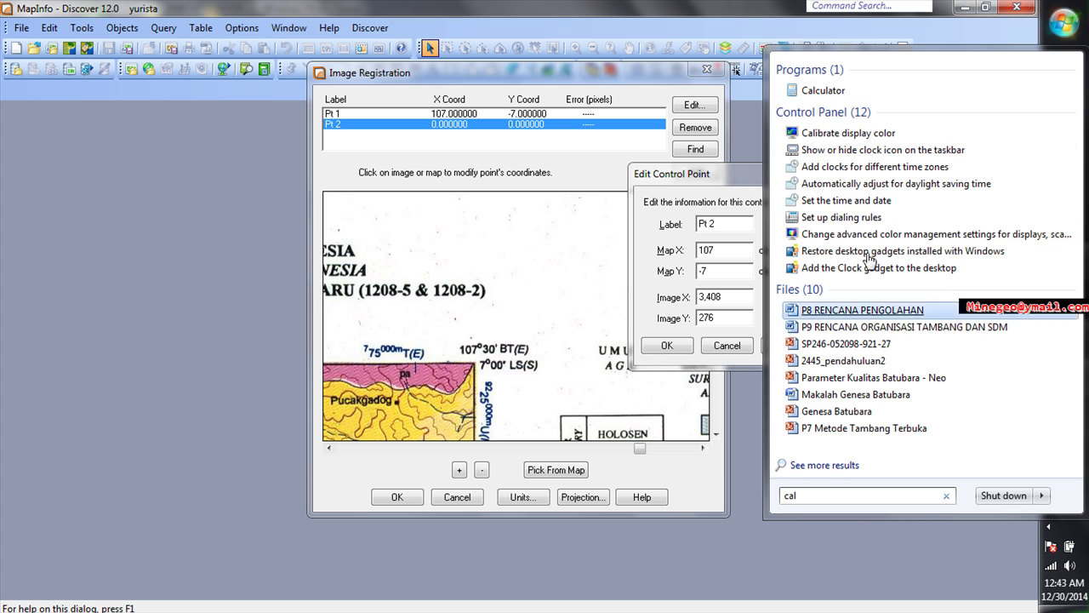
click(808, 90)
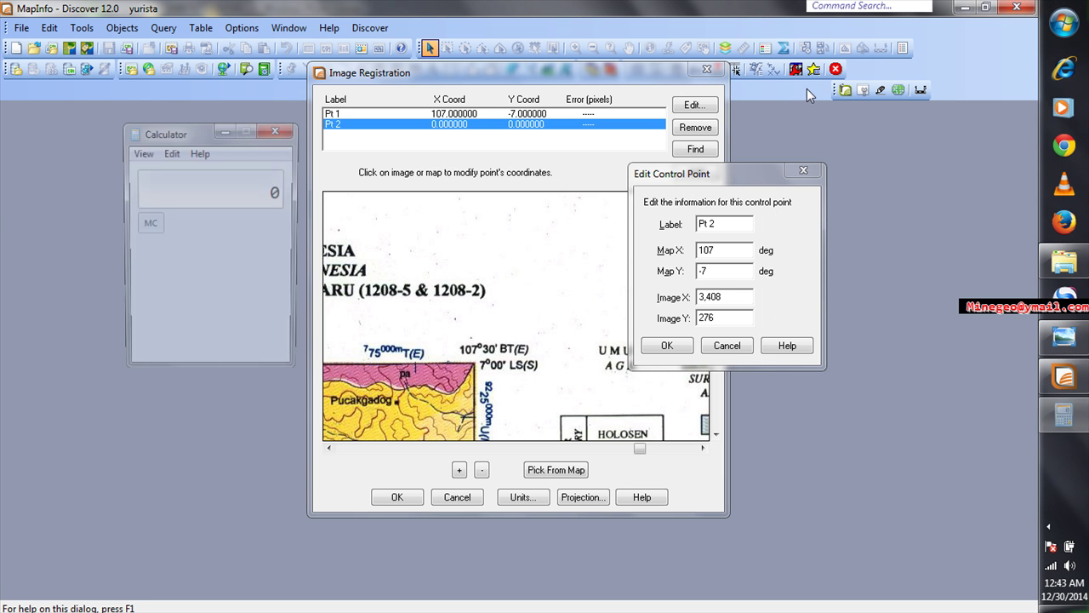
drag(182, 134, 839, 139)
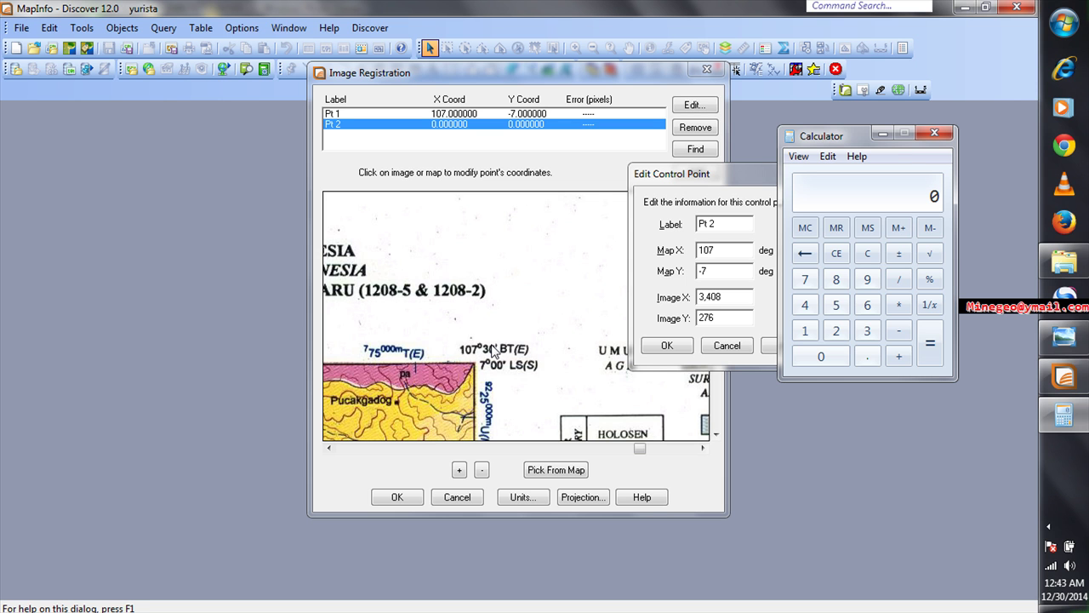
Convert 30 minutes to degrees by calculating 30 / 60, and set the second control point's Map X to 107.5.
click(868, 329)
click(832, 355)
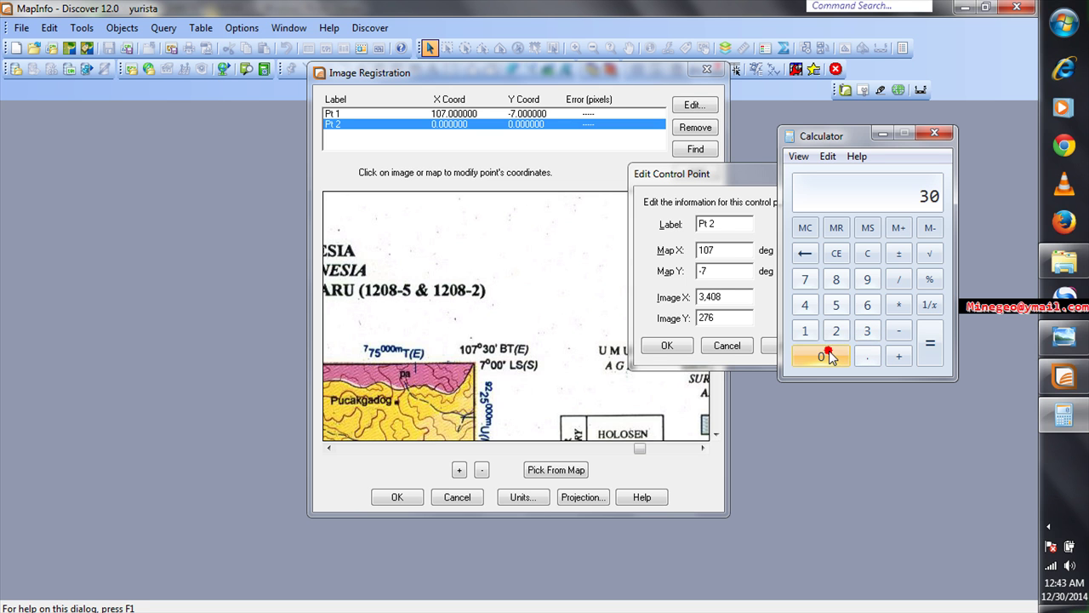
click(899, 279)
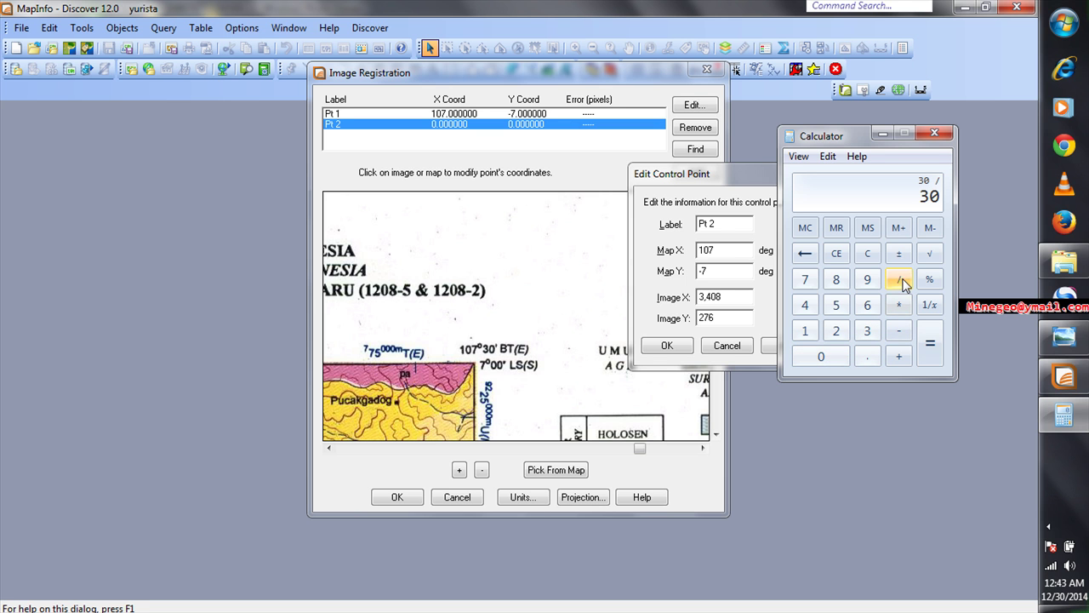
click(867, 305)
click(831, 355)
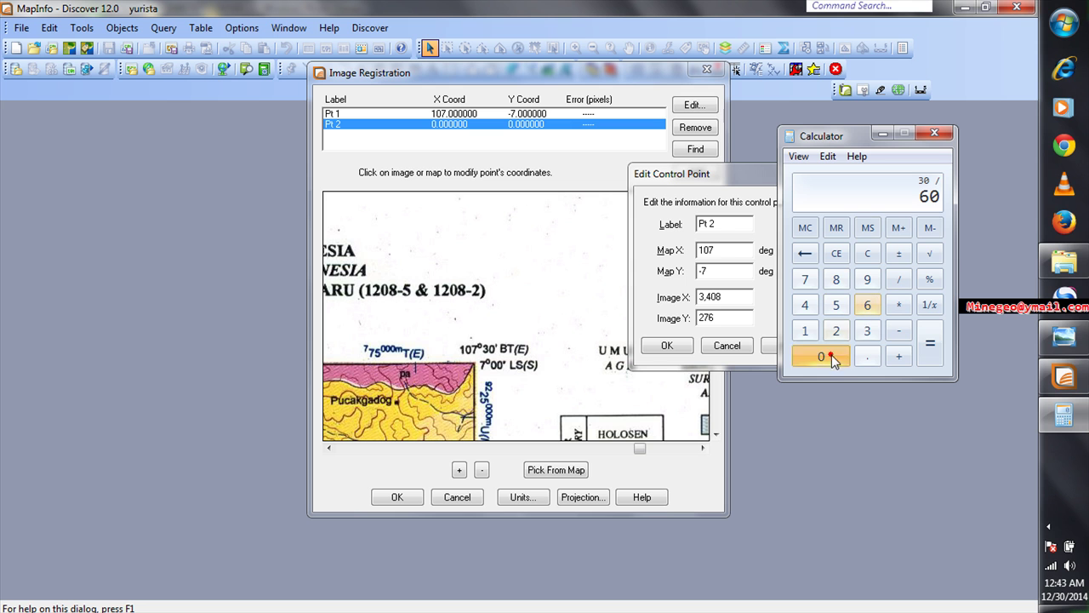
click(936, 358)
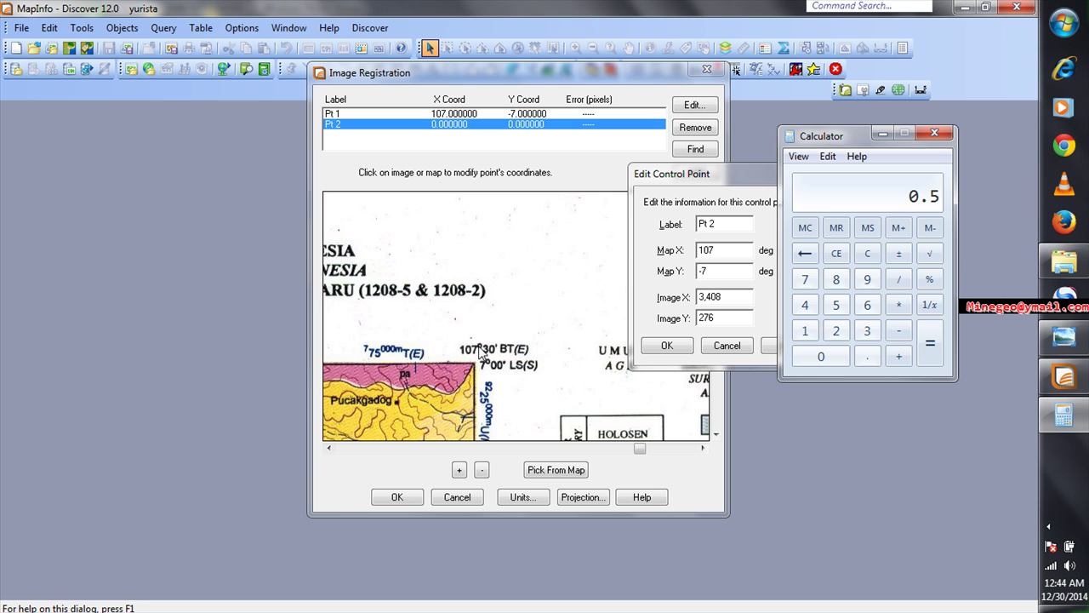
click(722, 253)
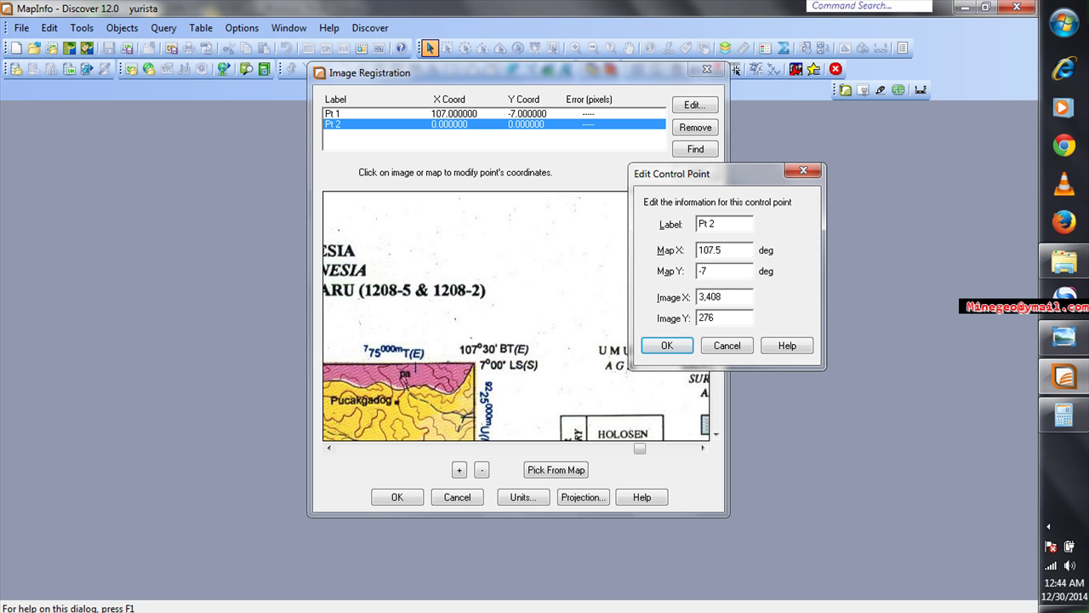
Close the Calculator and accept the coordinates of the second control point.
click(1064, 415)
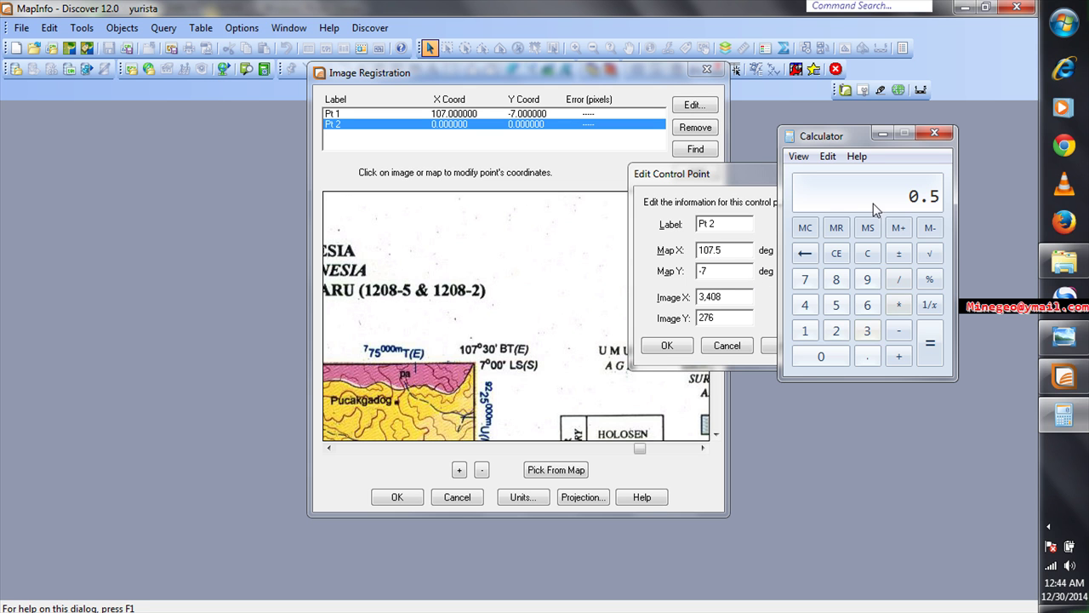
click(934, 132)
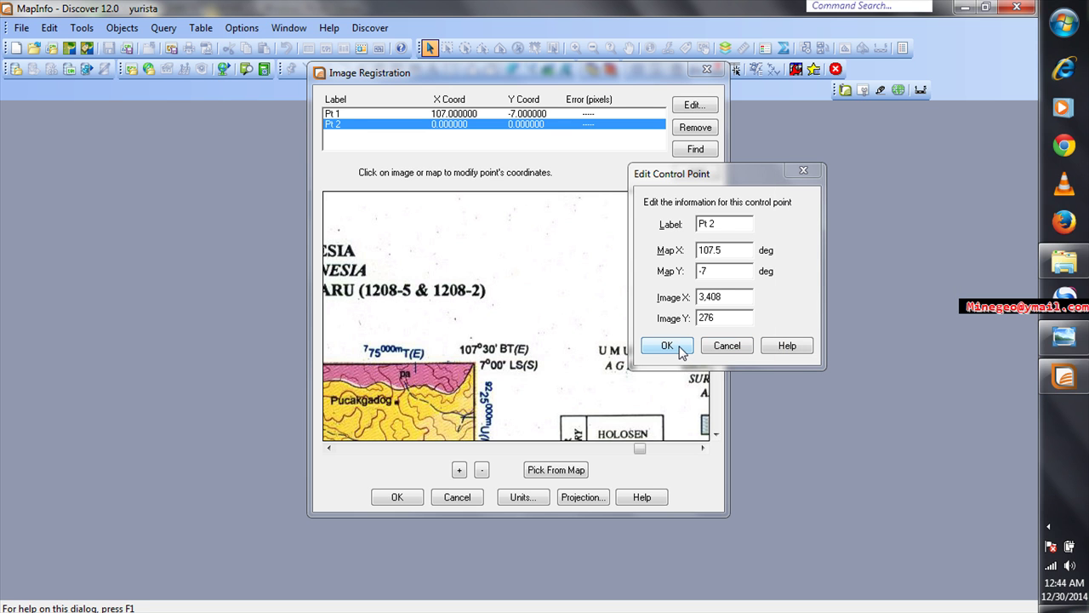
click(680, 349)
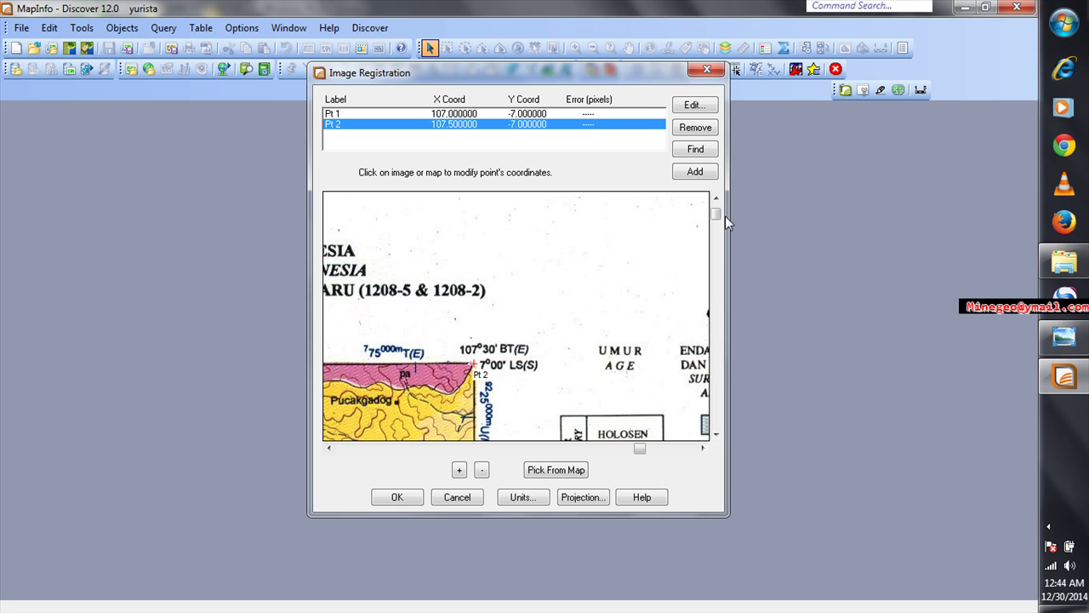
Add a third control point on the map frame's lower-right corner, at the 107°30' BT, 7°35' LS label.
drag(718, 215, 716, 360)
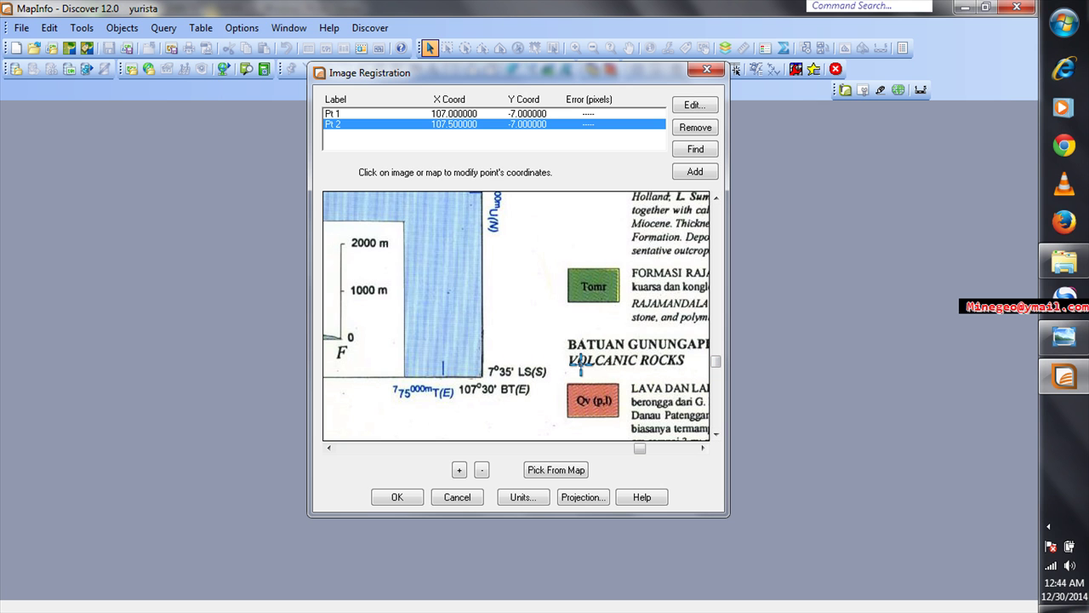
click(697, 172)
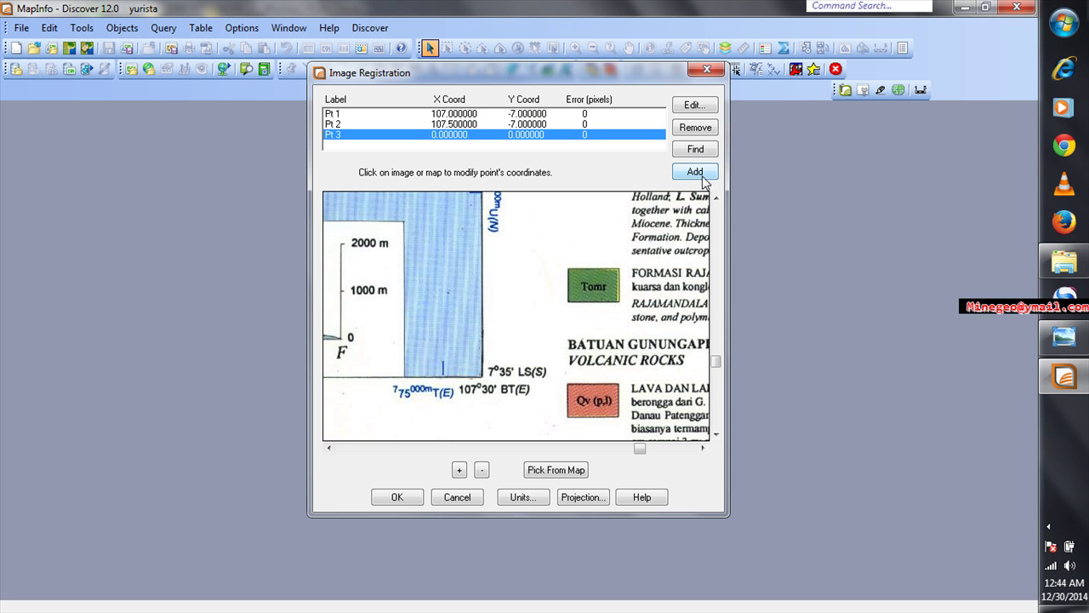
click(483, 375)
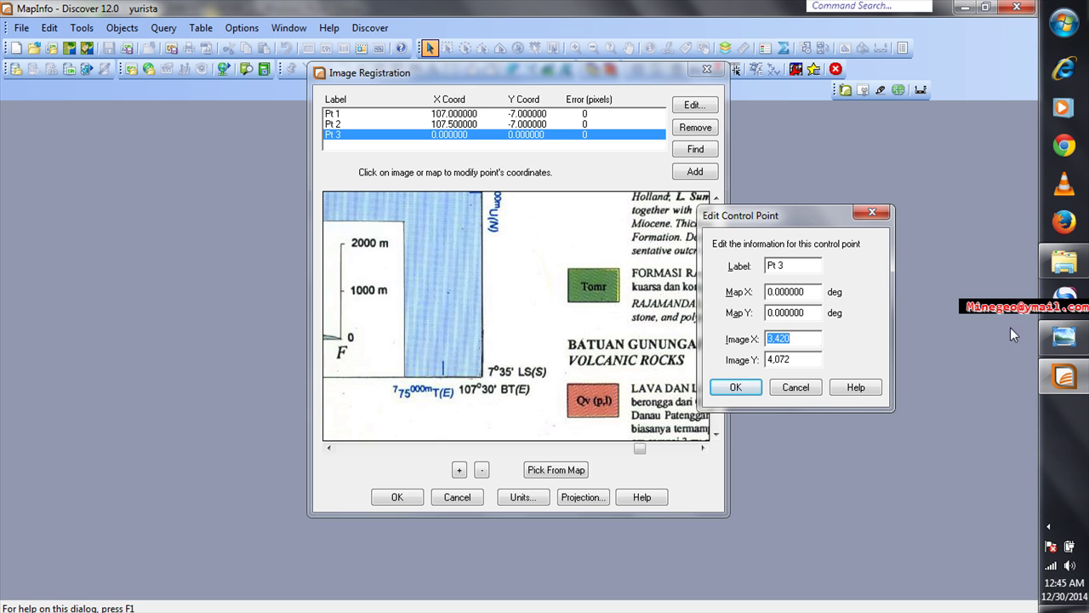
Begin the third control point's Map Y with -7 and open the Windows Calculator.
double_click(806, 313)
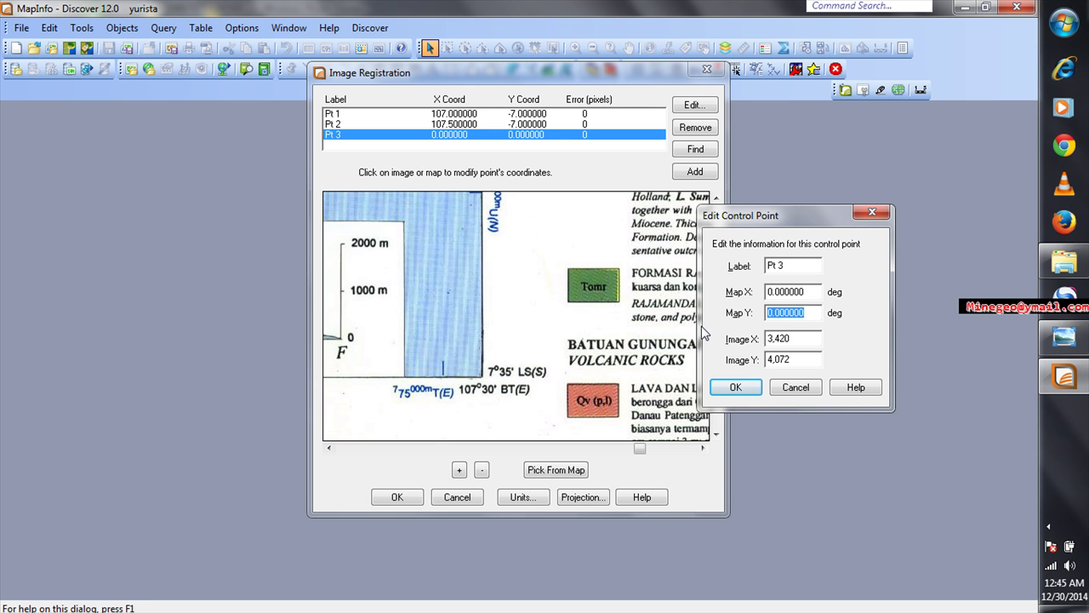
text(-7)
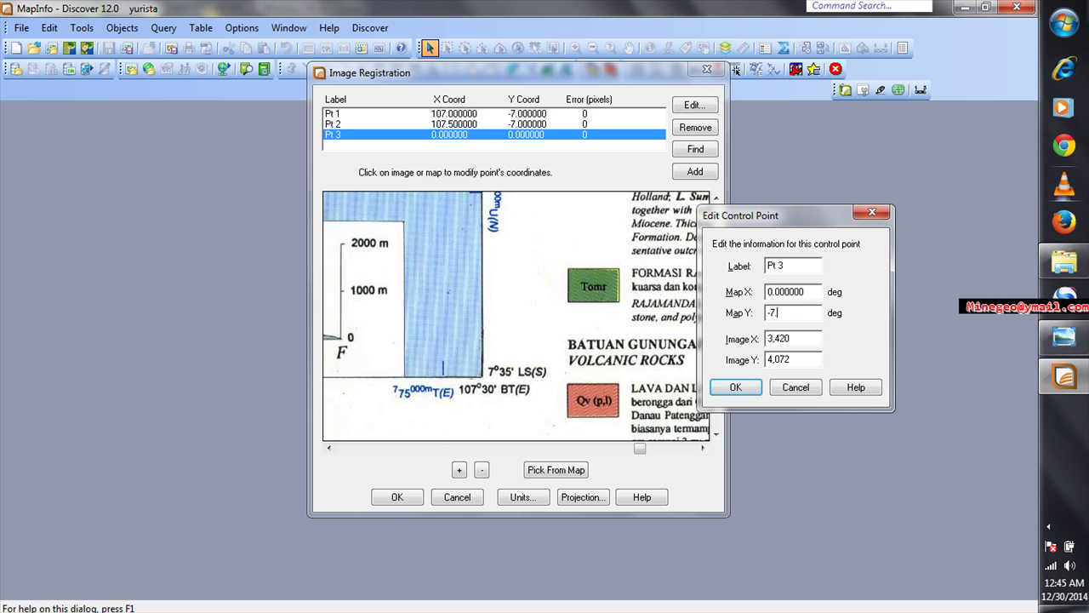
click(1063, 24)
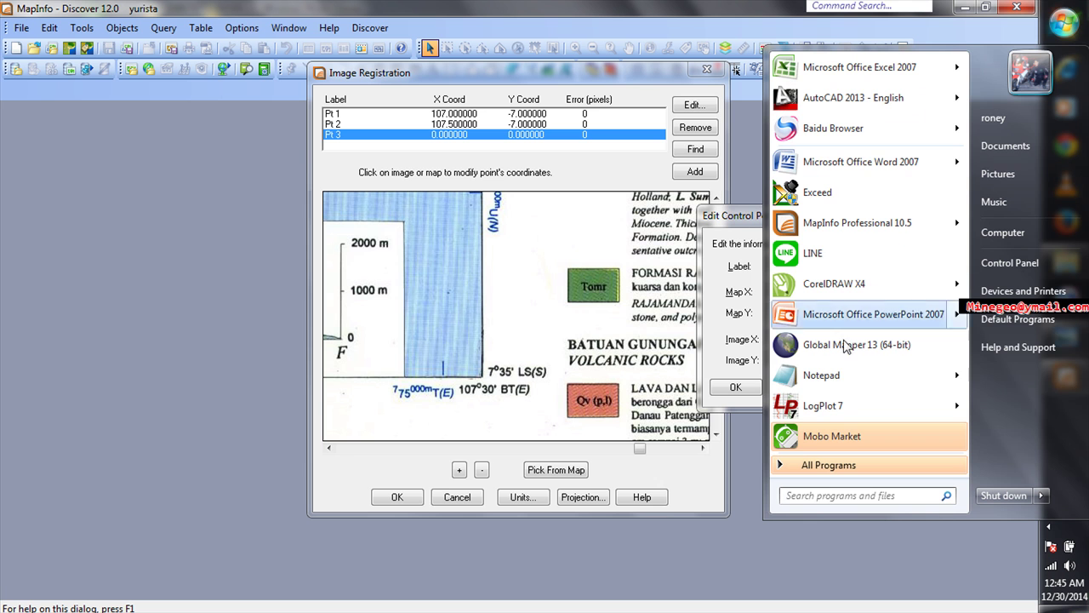
text(cal)
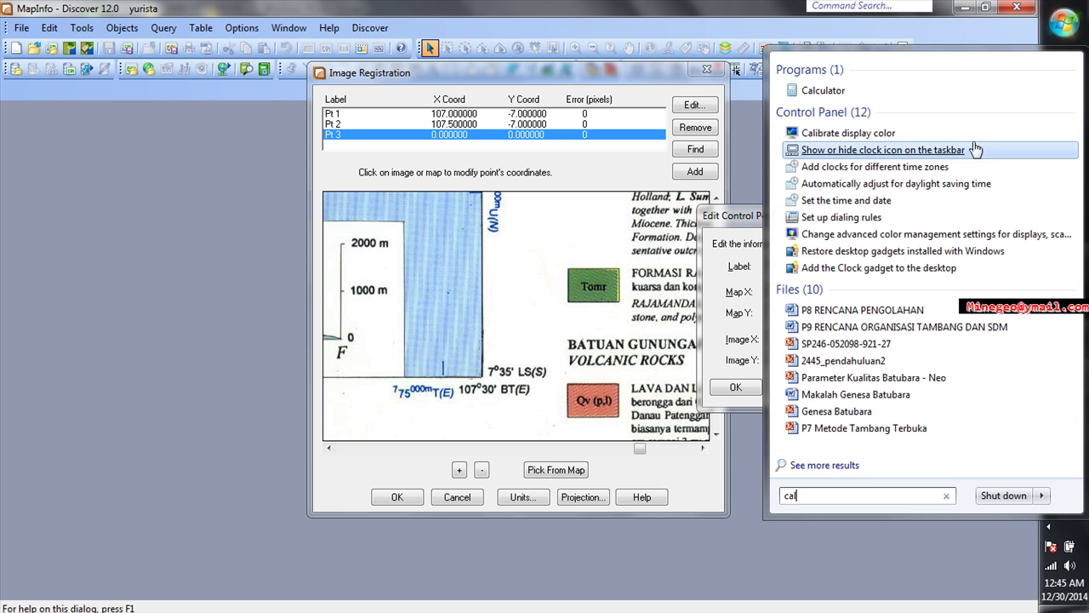
click(876, 91)
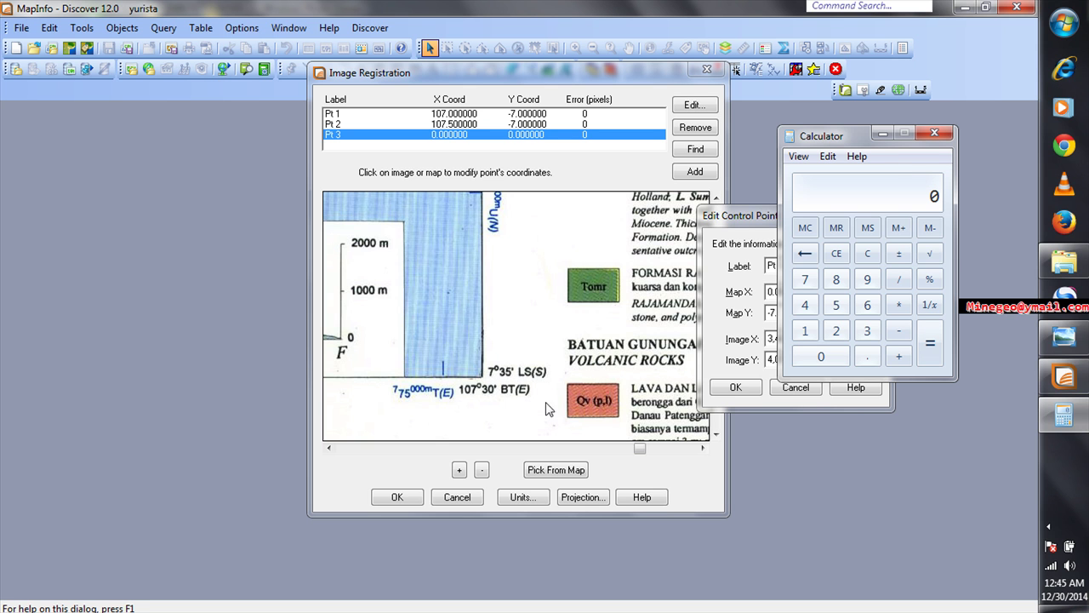
Convert 35 minutes to degrees by calculating 35 / 60, and set the third control point's Map Y to -7.58.
click(867, 330)
click(838, 306)
click(899, 279)
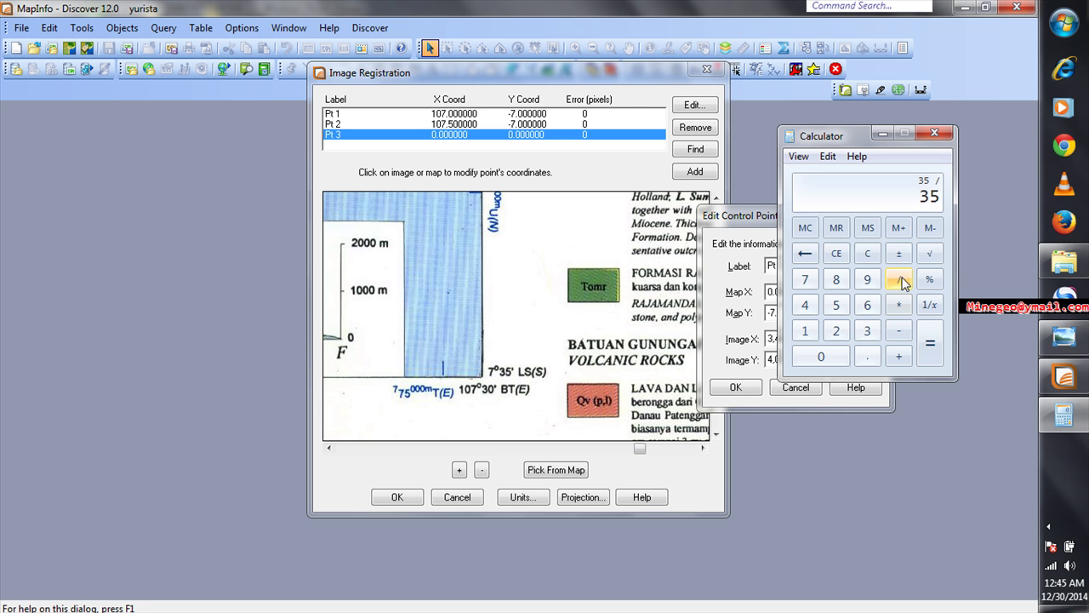
click(866, 308)
click(821, 355)
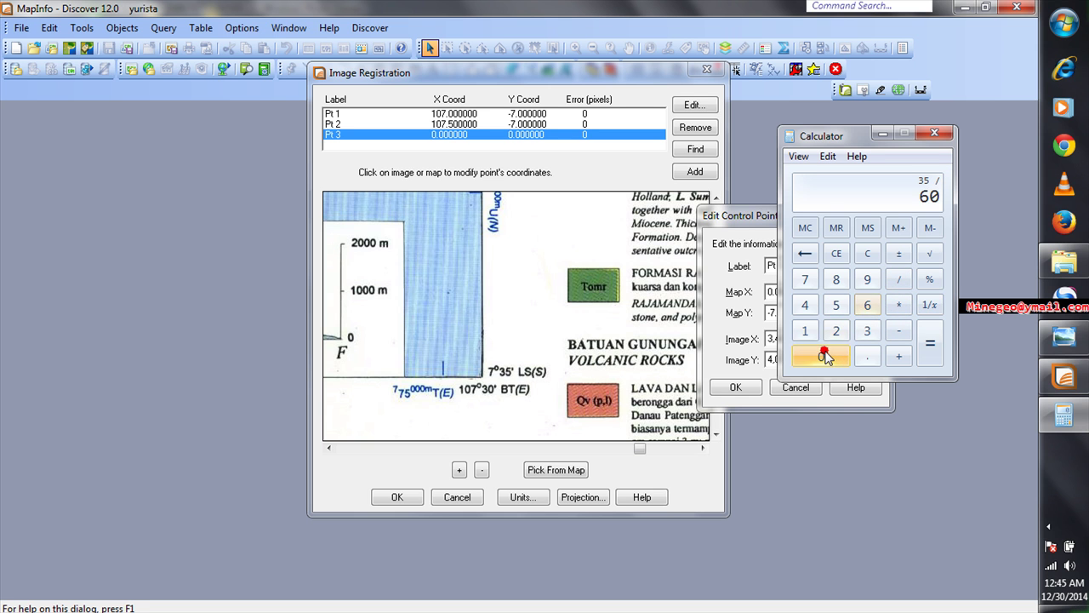
click(933, 342)
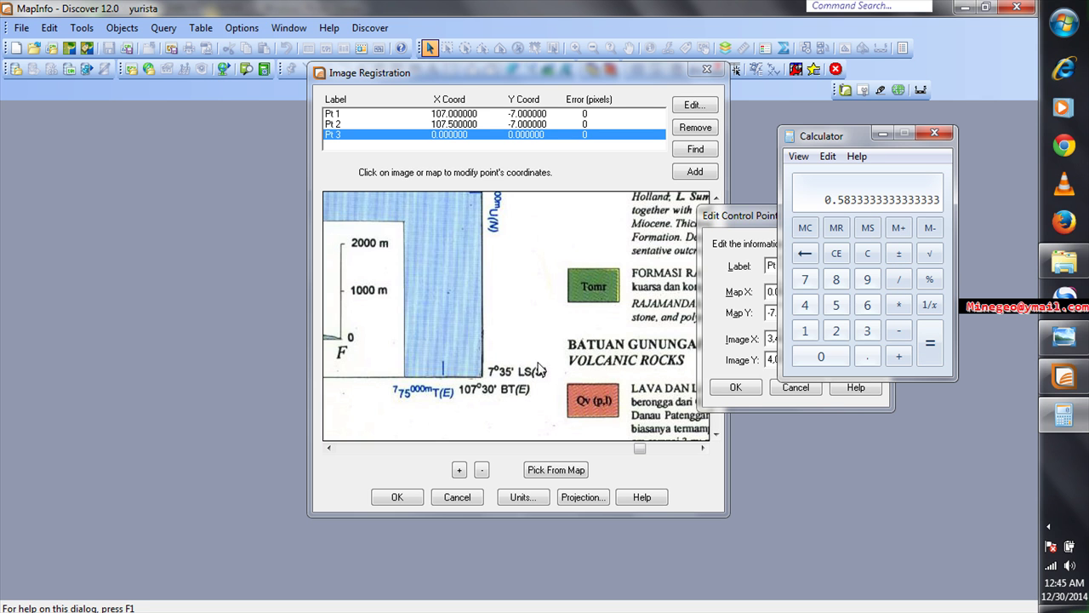
click(721, 329)
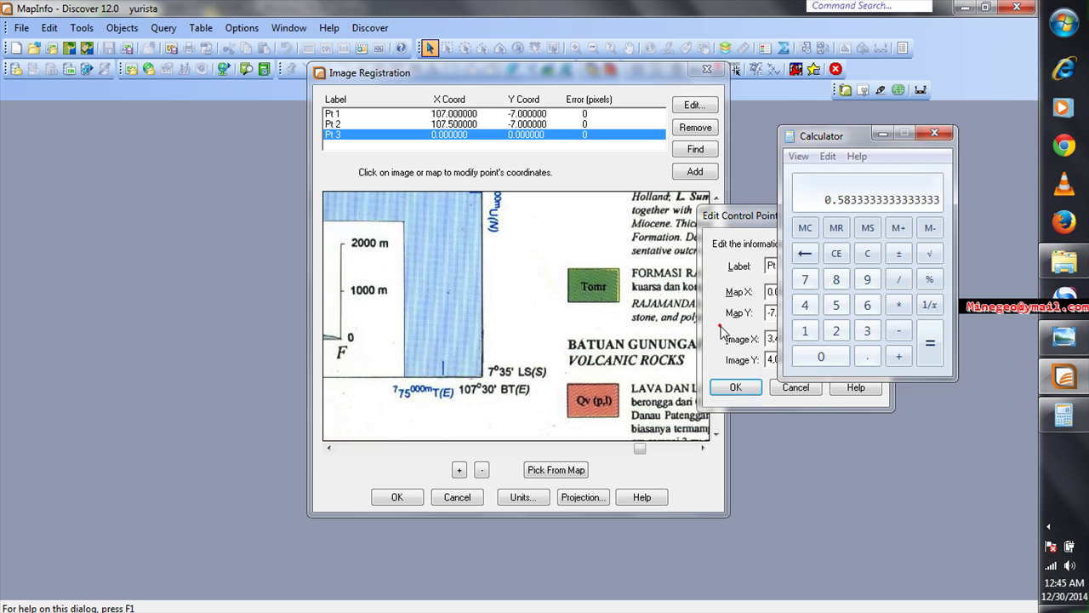
click(780, 313)
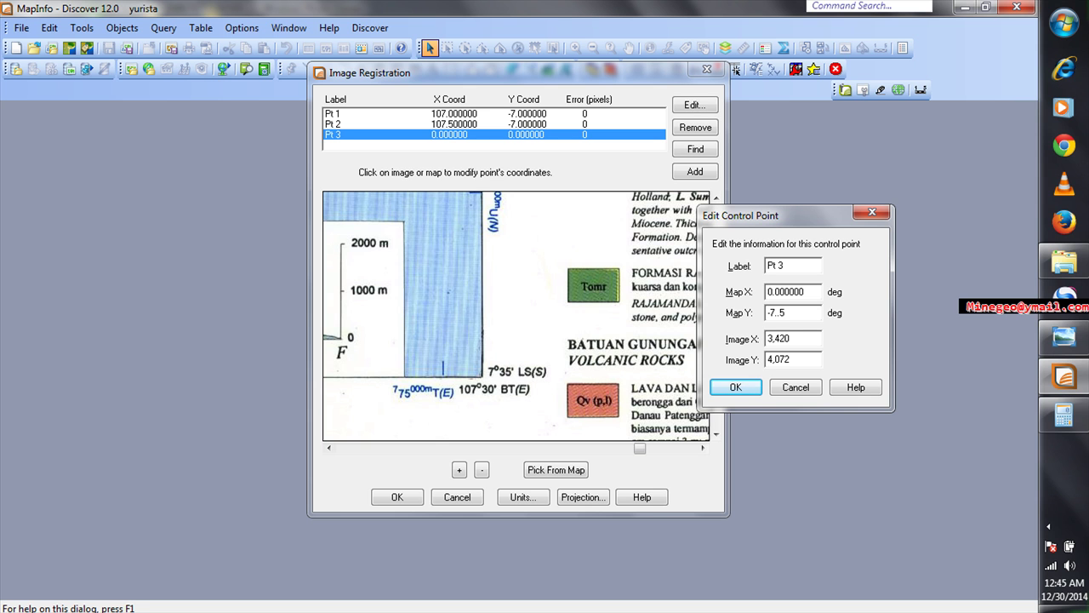
click(777, 313)
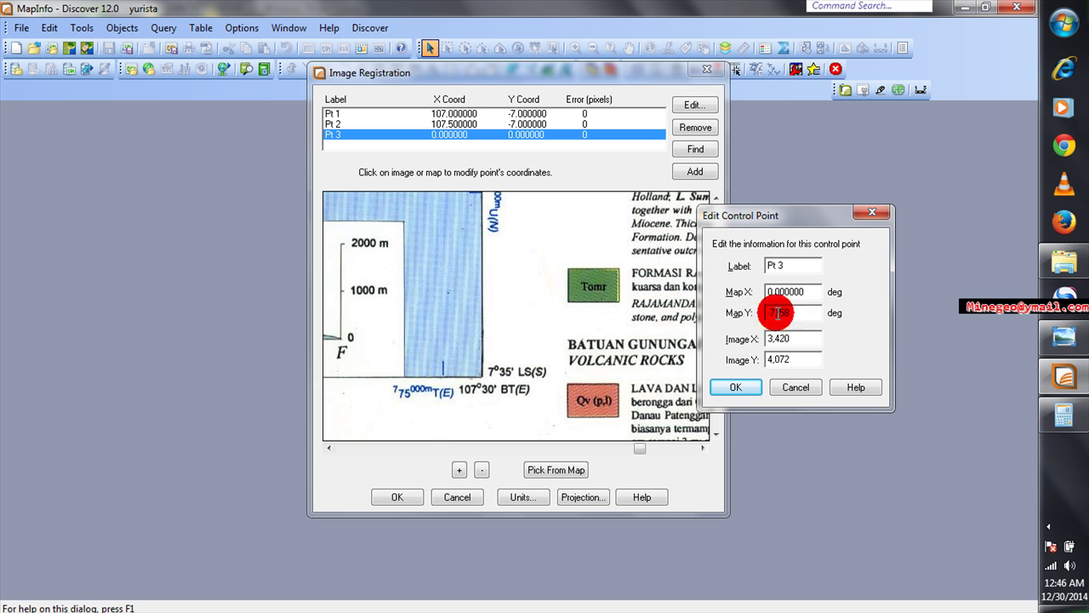
Set the third control point's Map X to 107.5 and accept its coordinates.
key(shift+Tab)
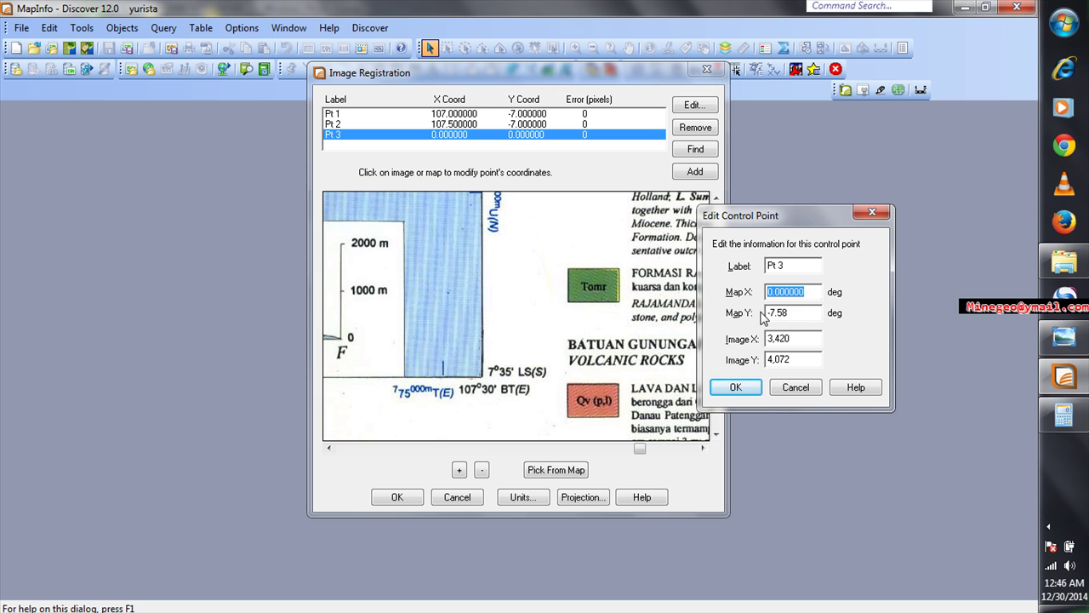
text(107.5)
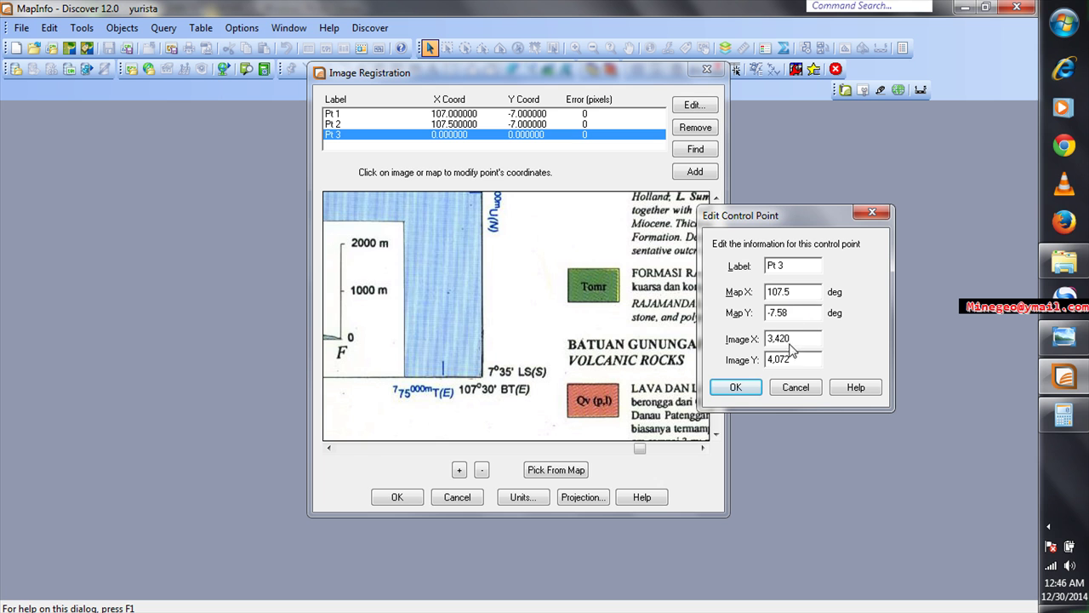
click(736, 388)
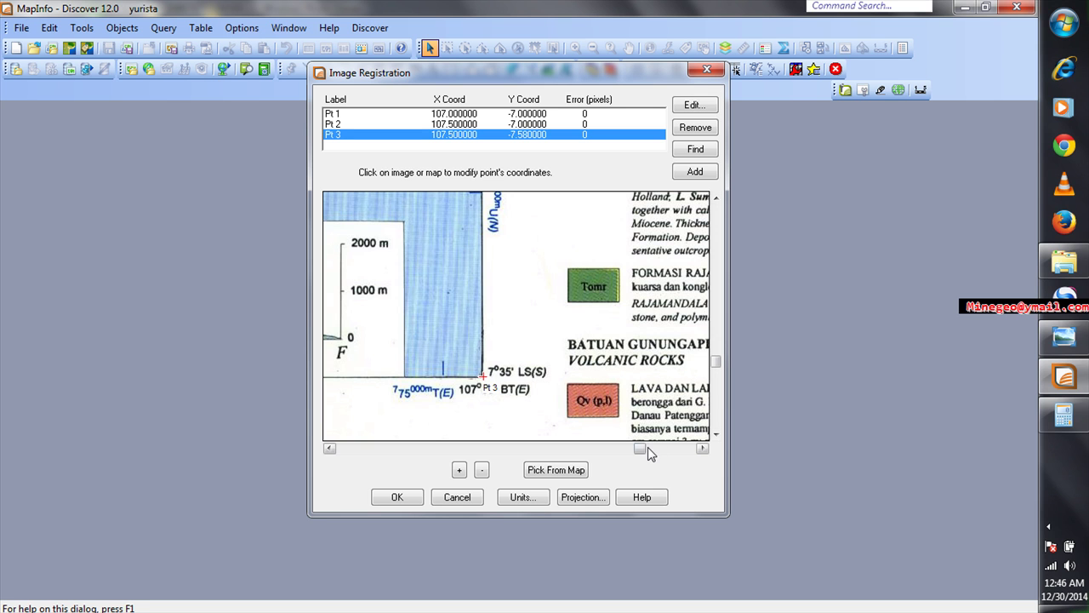
drag(643, 453, 340, 461)
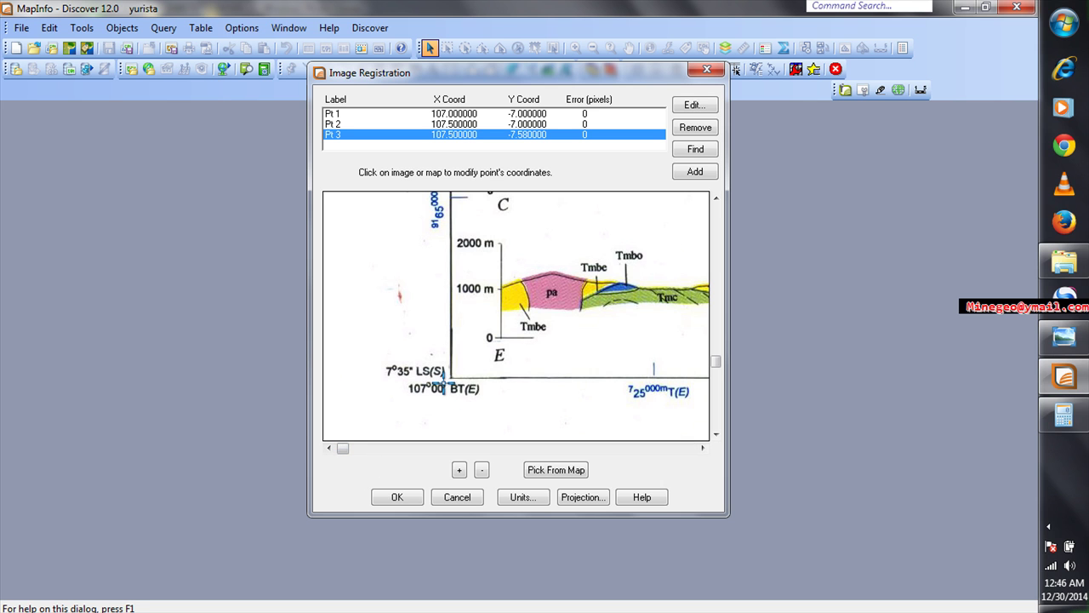
click(695, 173)
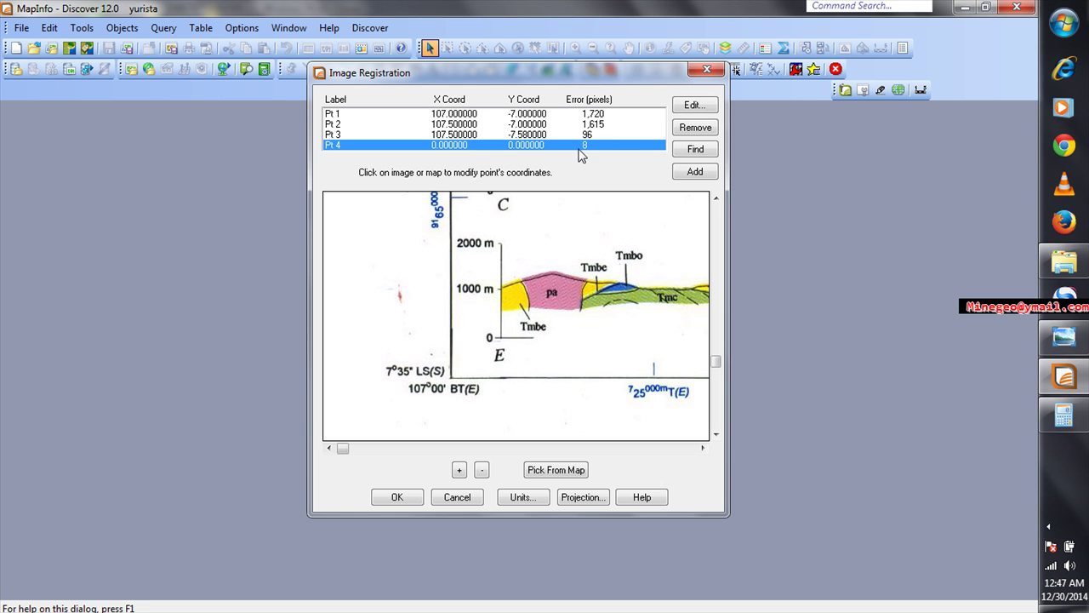
click(680, 131)
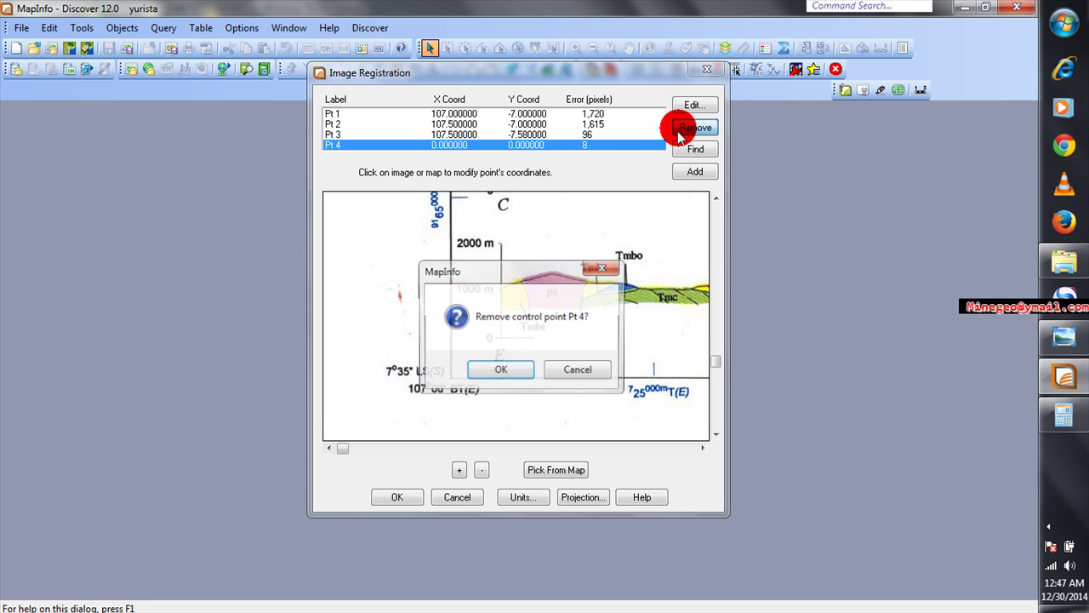
click(516, 373)
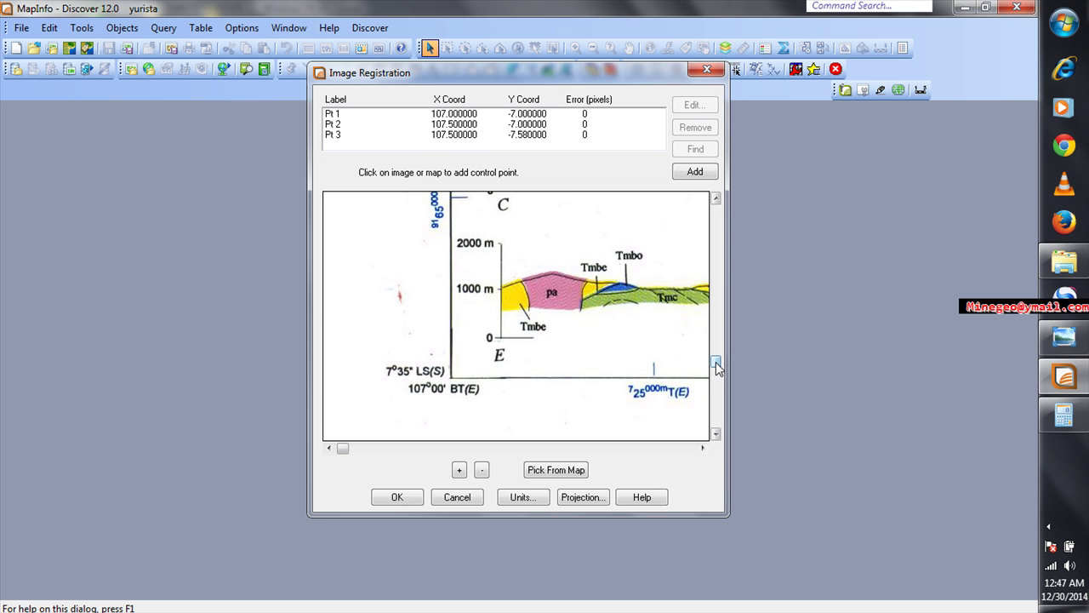
Complete the image registration with the three control points and maximize the map window.
drag(716, 362, 719, 405)
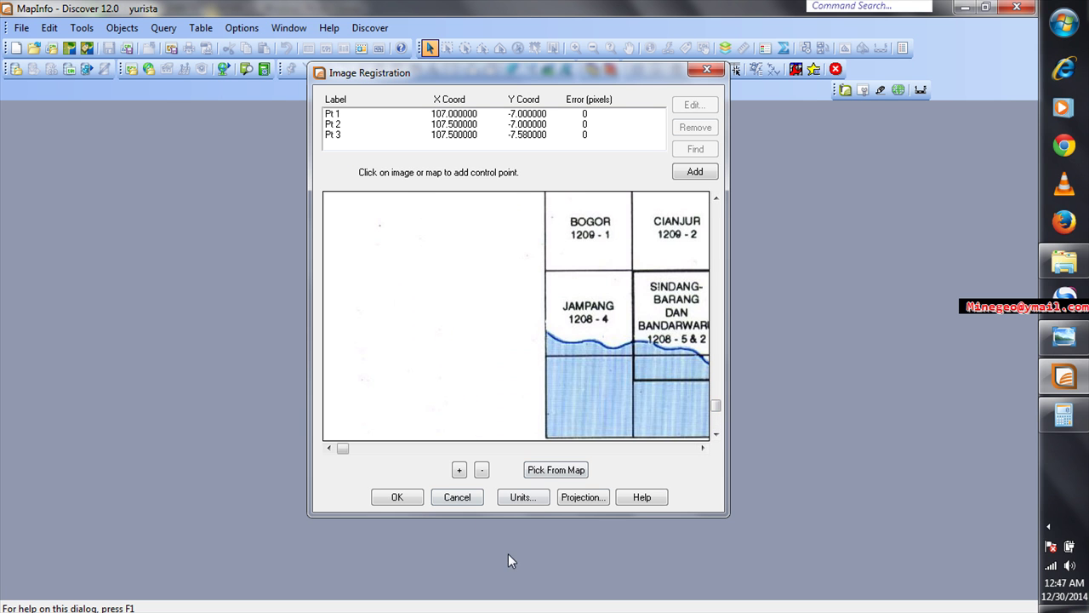
click(400, 497)
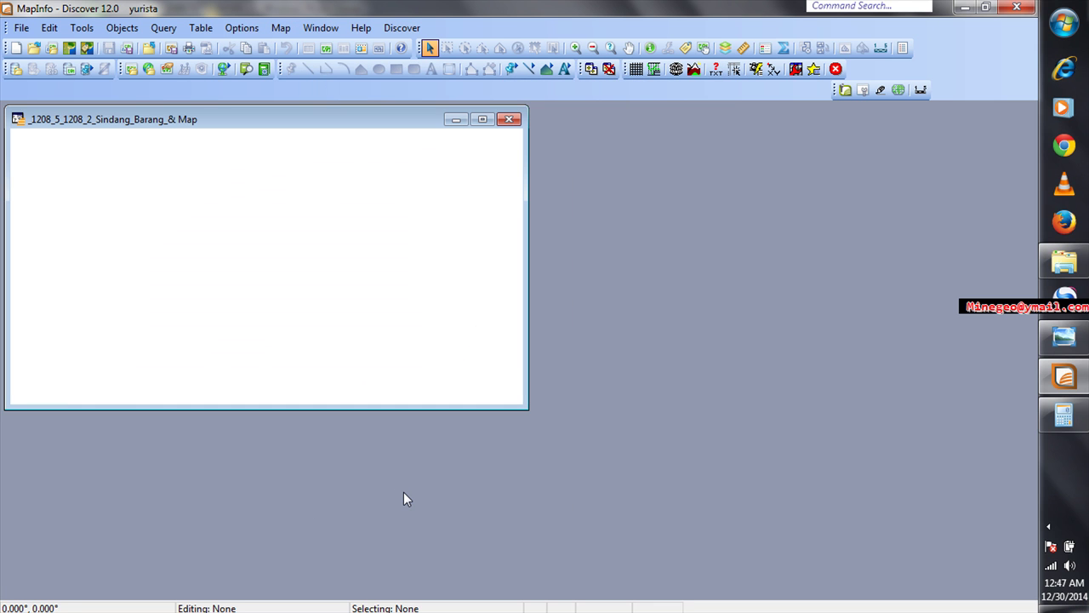
click(483, 120)
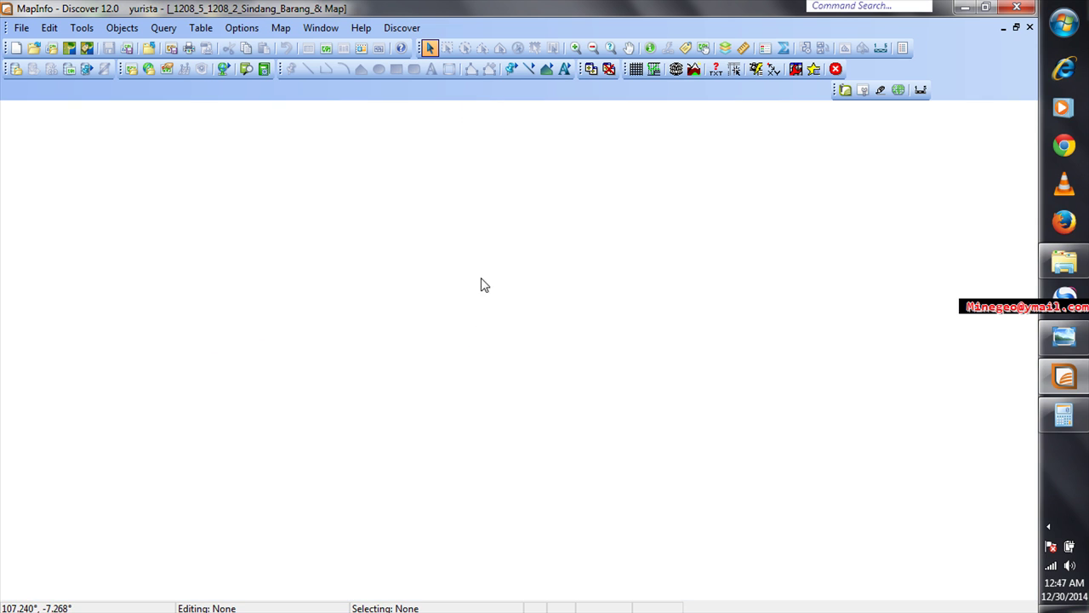
right_click(544, 247)
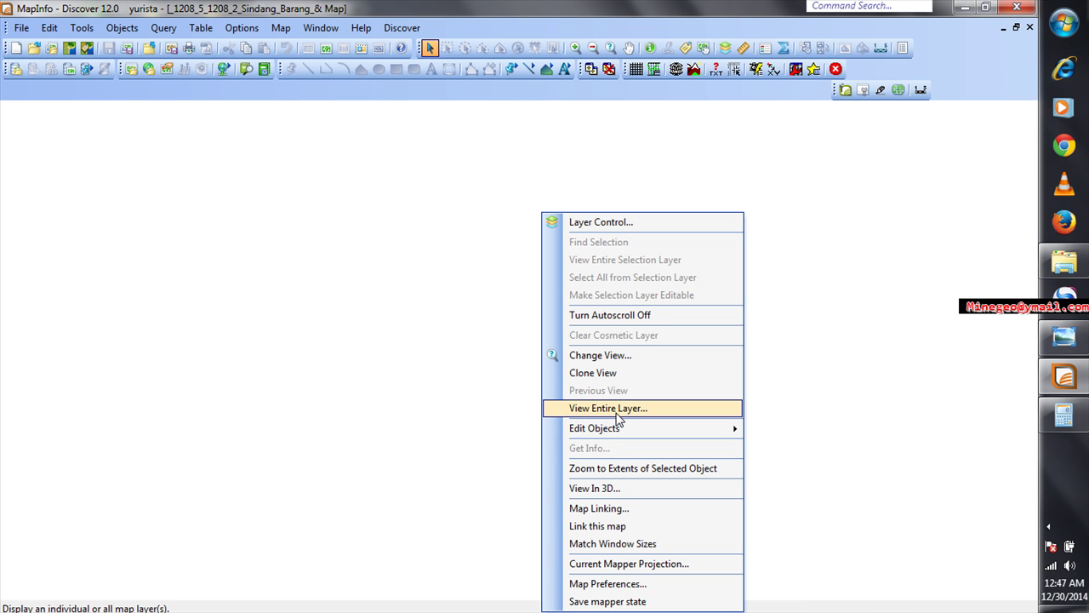
click(618, 412)
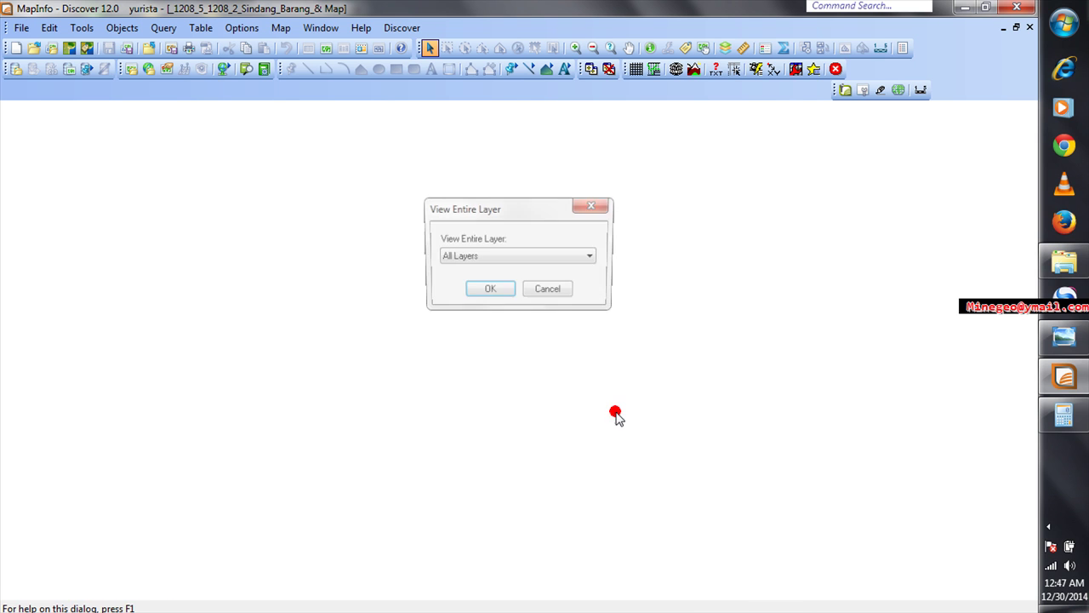
click(593, 209)
Display the entire _1208_5_1208_2_Sindang_Barang_& layer in the map window.
right_click(584, 244)
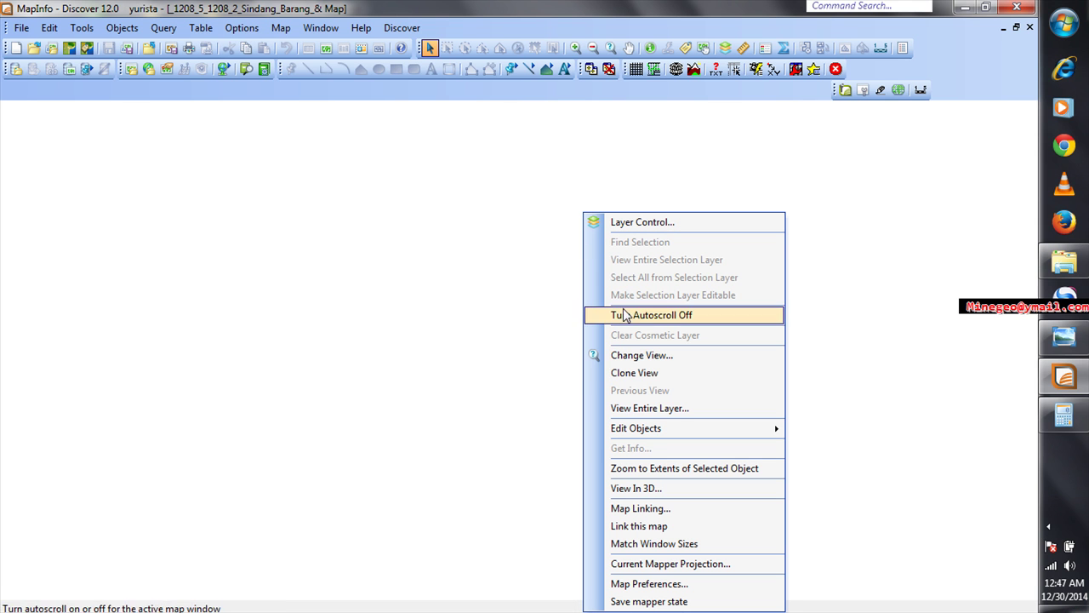
click(651, 410)
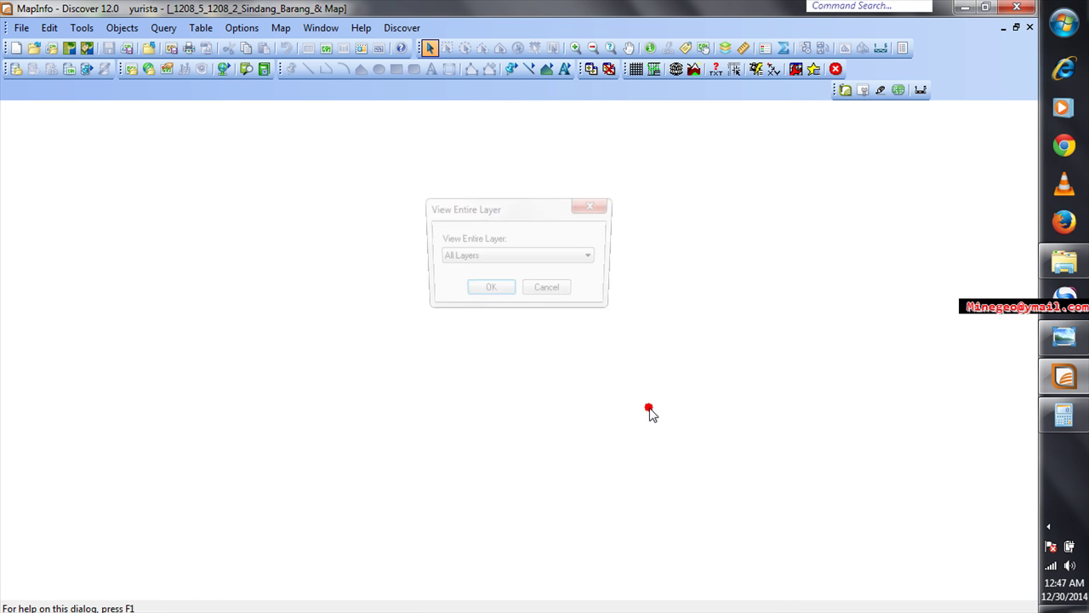
click(527, 259)
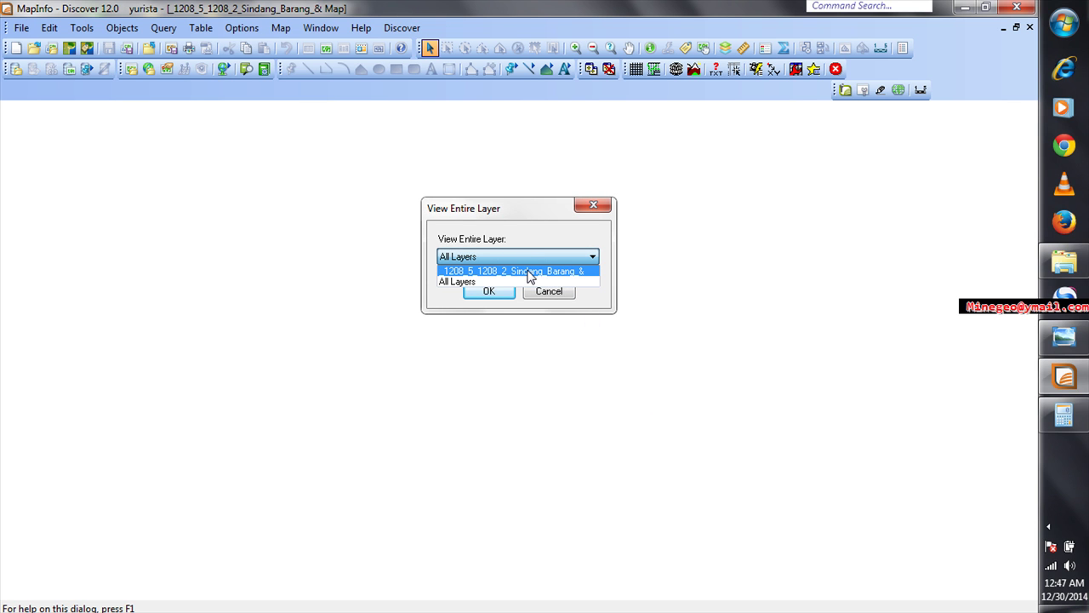
click(528, 270)
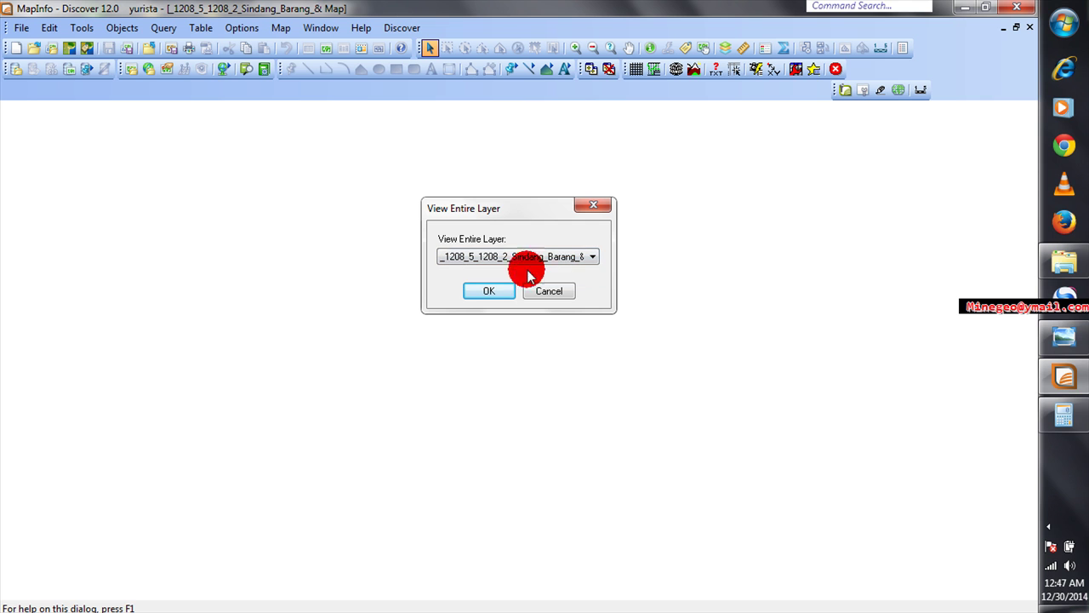
click(490, 291)
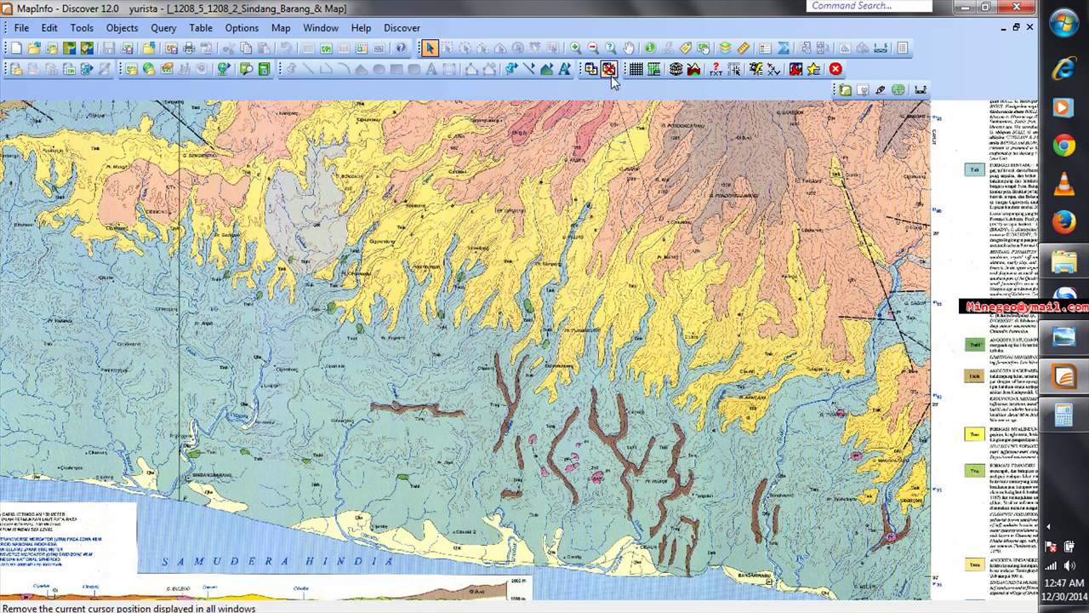
Examine the registered geological map from its southern part up to the northwest corner, checking the coordinates along its edges and its overall extent.
click(628, 54)
drag(630, 239, 610, 392)
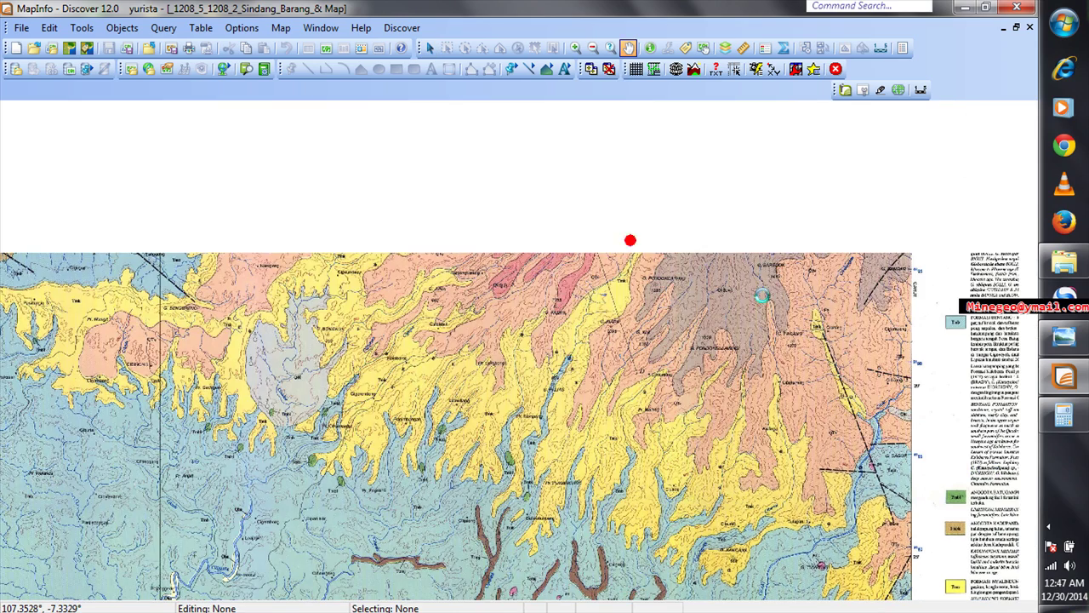
drag(761, 294, 702, 385)
drag(868, 215, 817, 397)
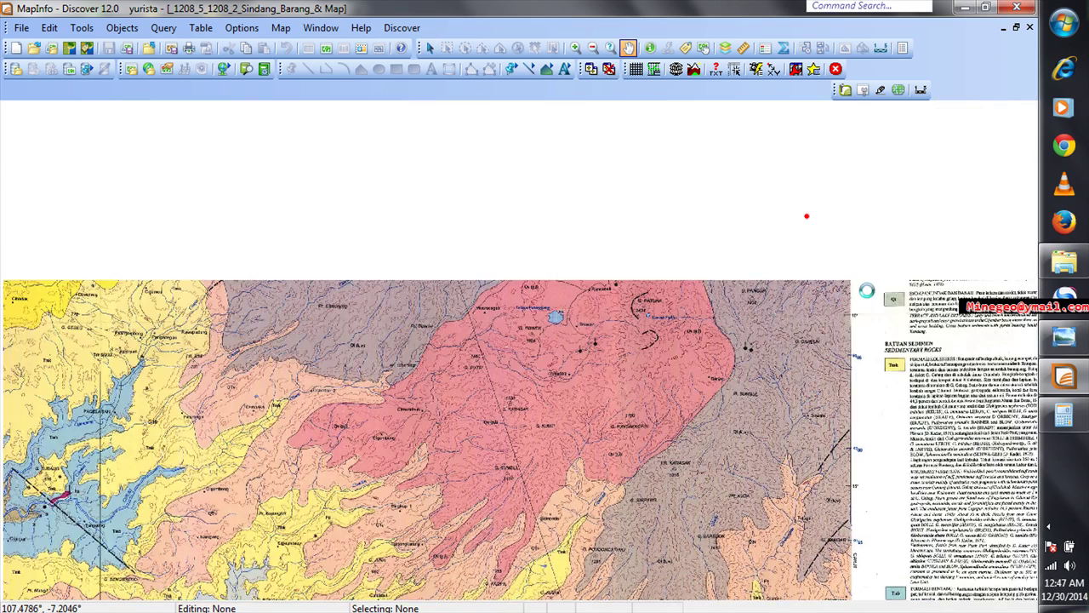
drag(840, 306, 840, 398)
drag(681, 268, 894, 411)
drag(374, 346, 619, 288)
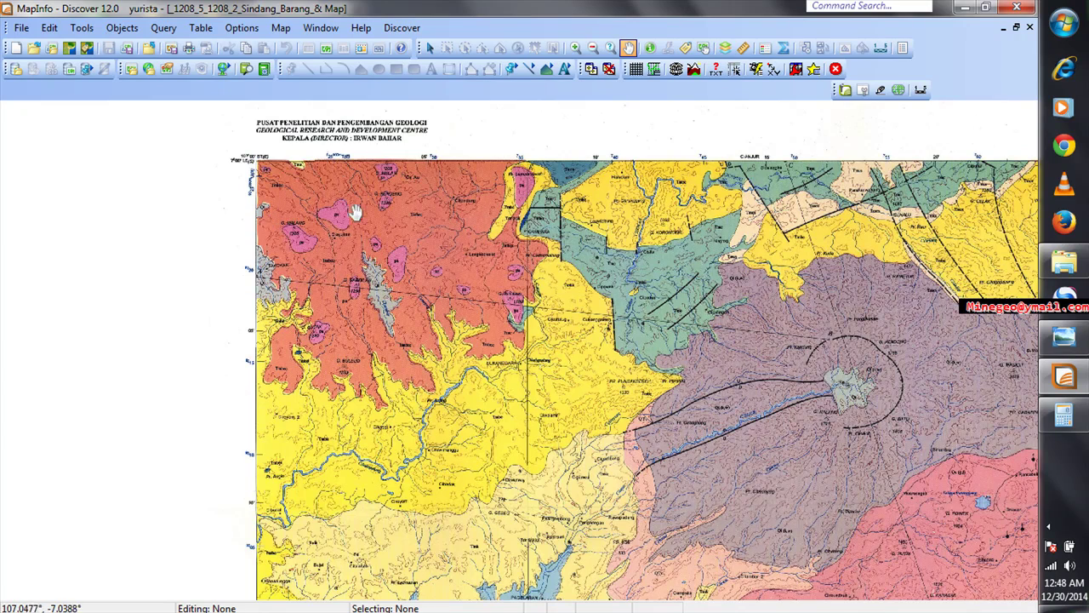
drag(514, 347, 440, 285)
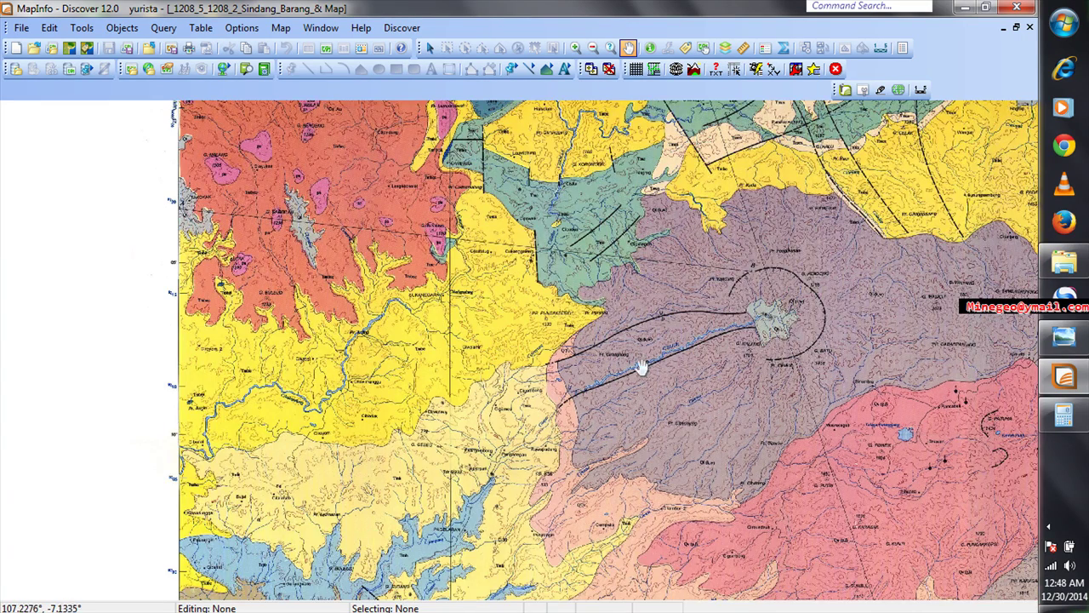
scroll(573, 369, down, 2)
scroll(604, 428, up, 1)
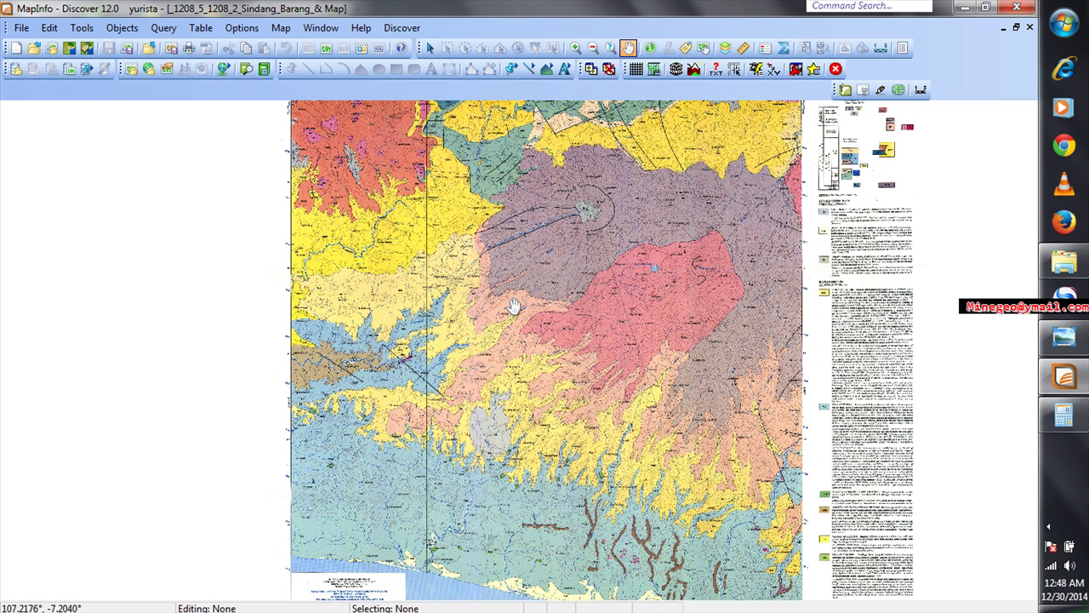
Start opening a table and browse drive F: to the Map folder inside Buat KP and Report KP.
click(33, 47)
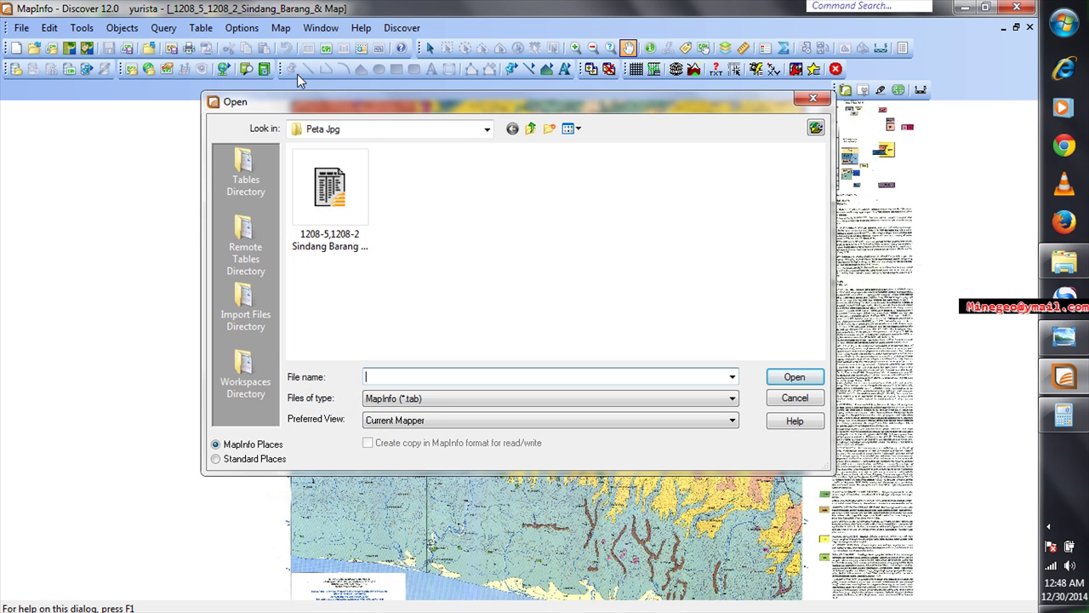
click(487, 130)
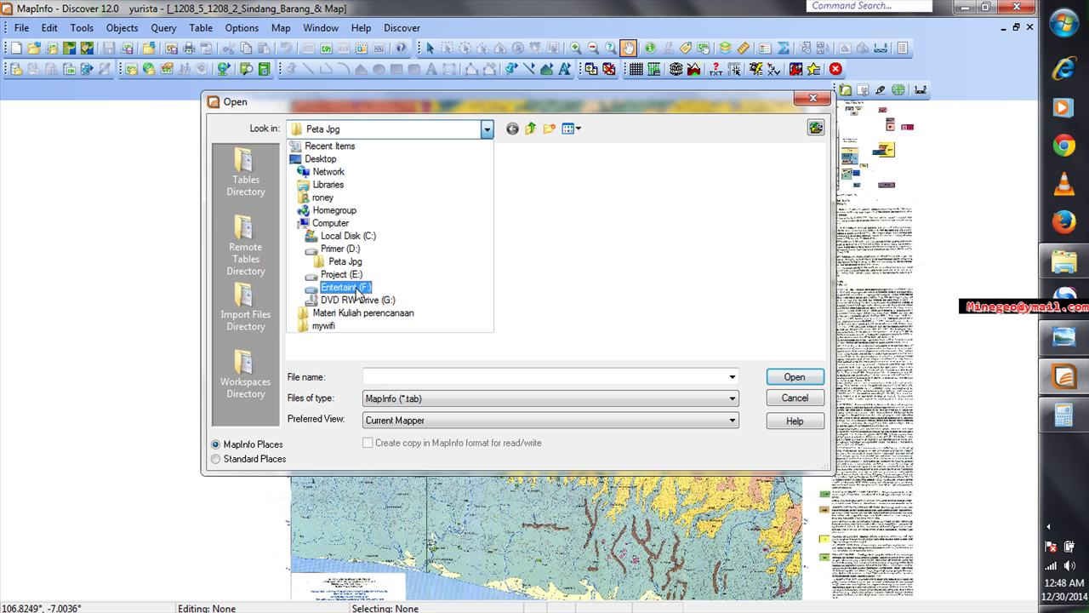
click(359, 289)
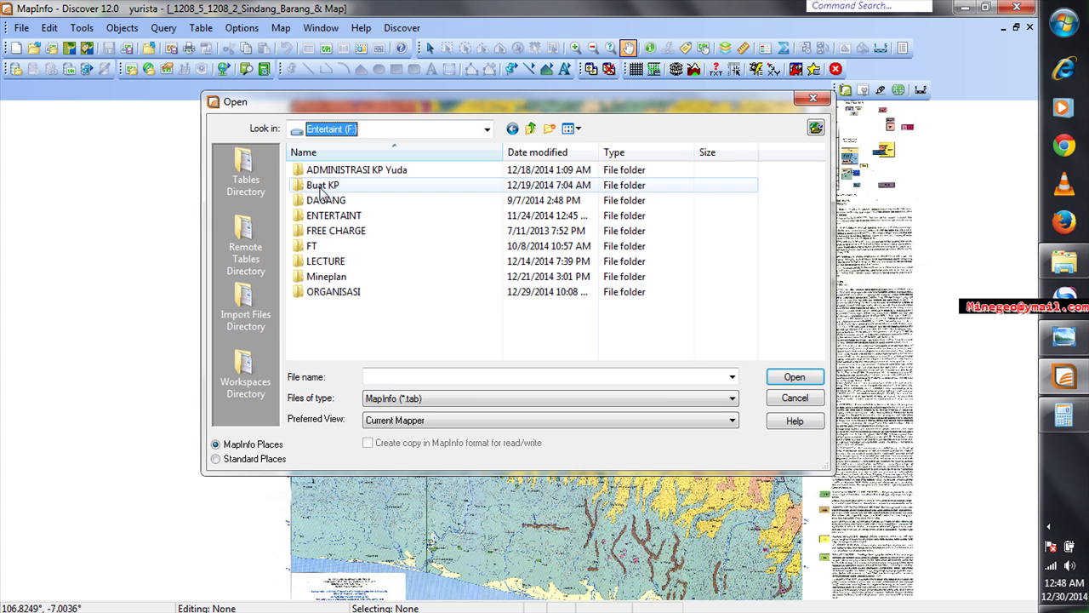
double_click(323, 187)
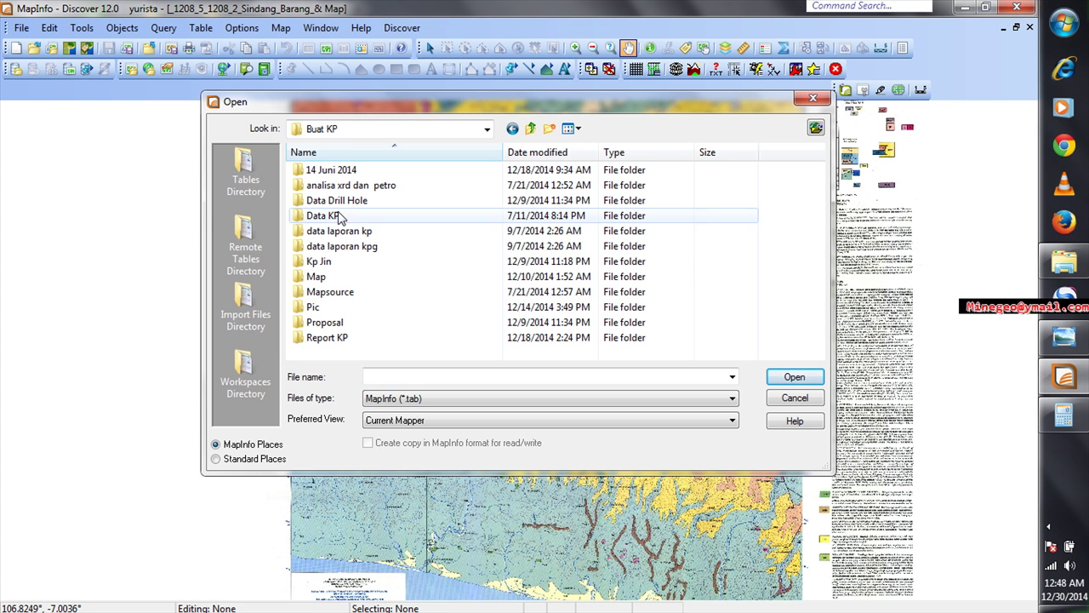
double_click(338, 340)
double_click(347, 185)
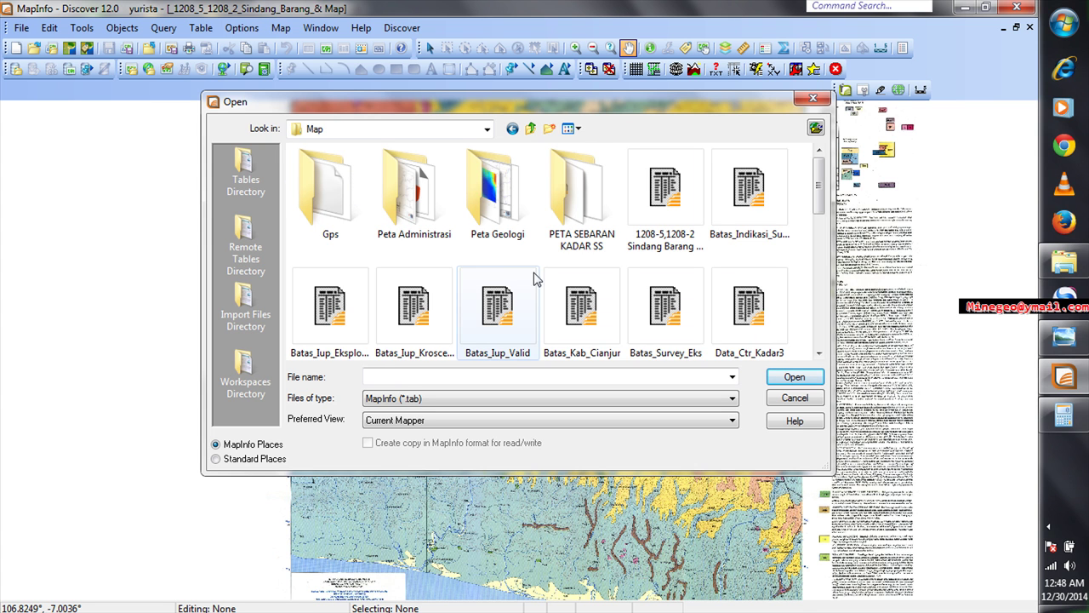
Open the Tracking All table from the Map folder as an overlay in the current map window.
click(568, 322)
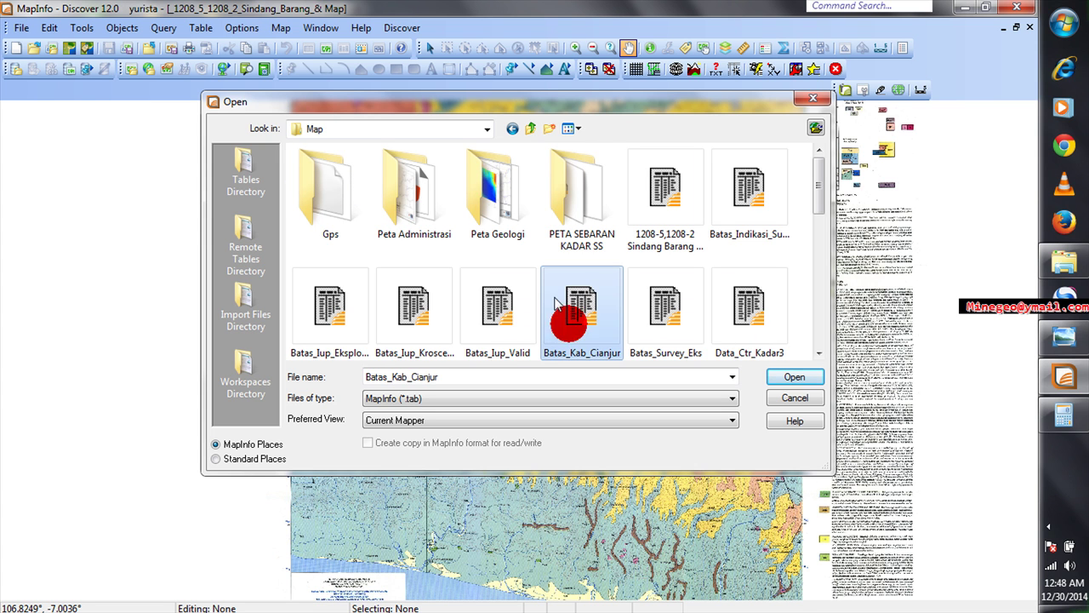
click(437, 219)
scroll(517, 330, down, 3)
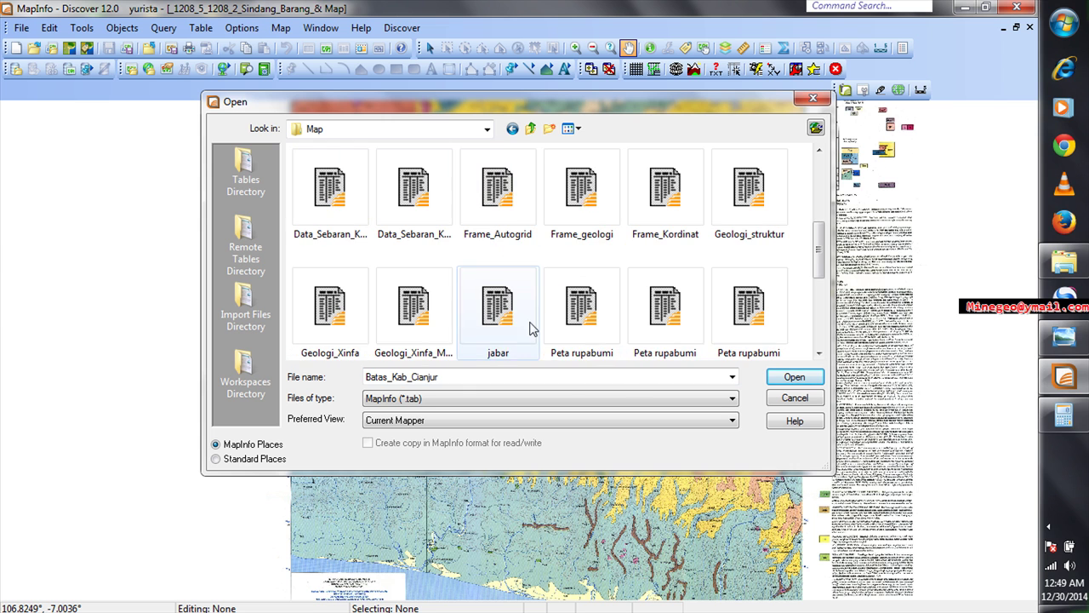
click(515, 317)
scroll(519, 322, down, 1)
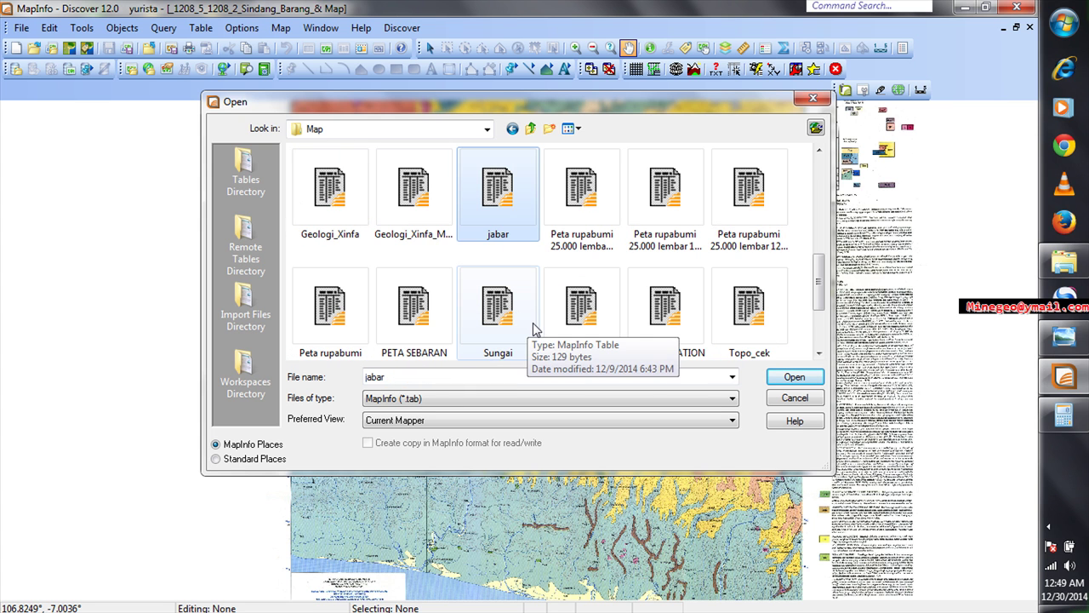
scroll(532, 328, down, 1)
click(504, 402)
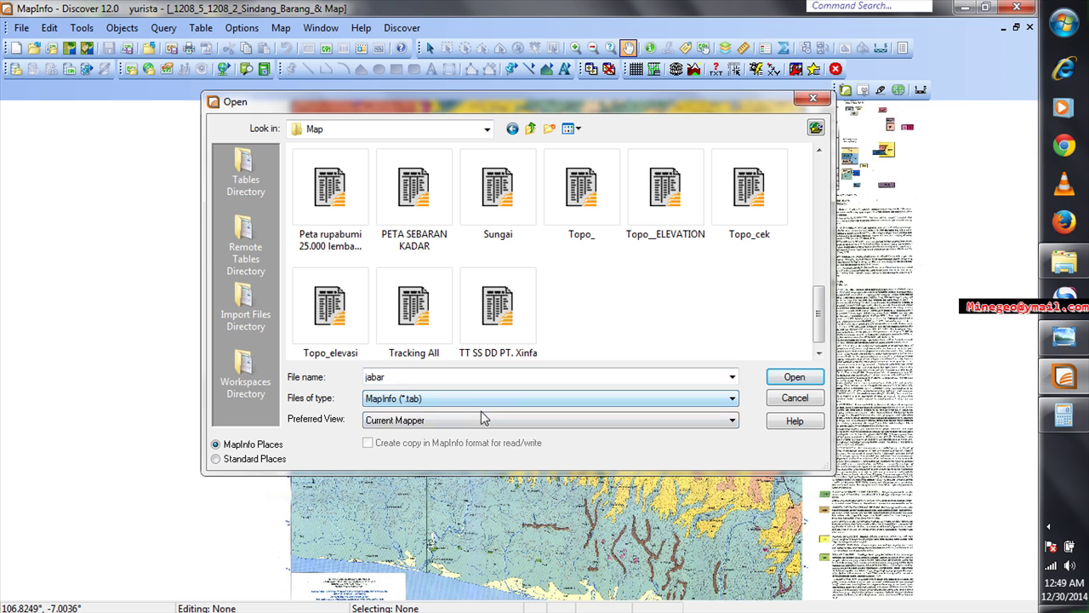
click(418, 337)
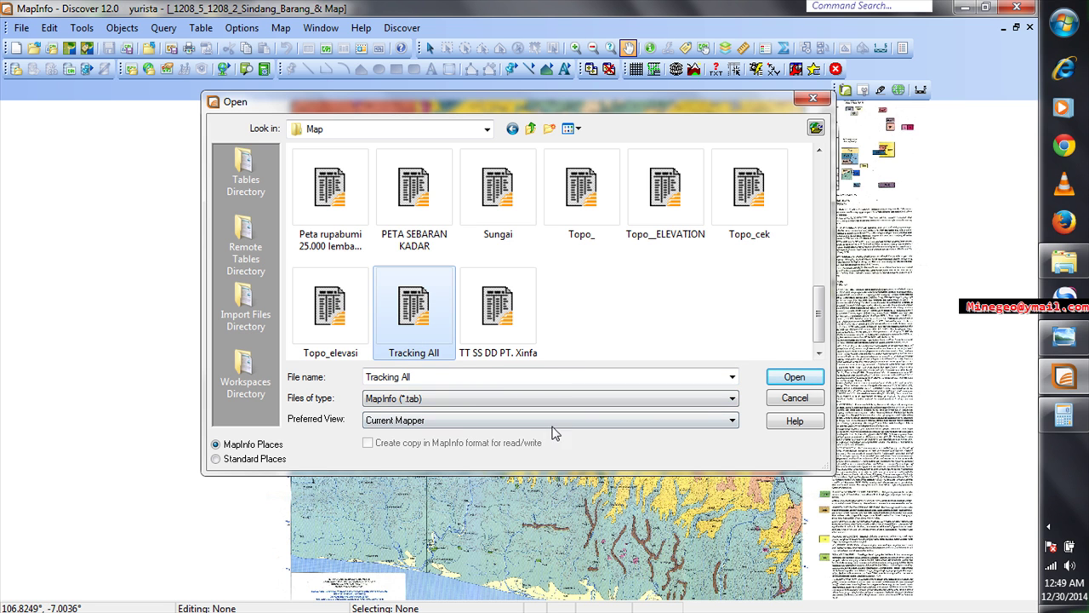
click(794, 380)
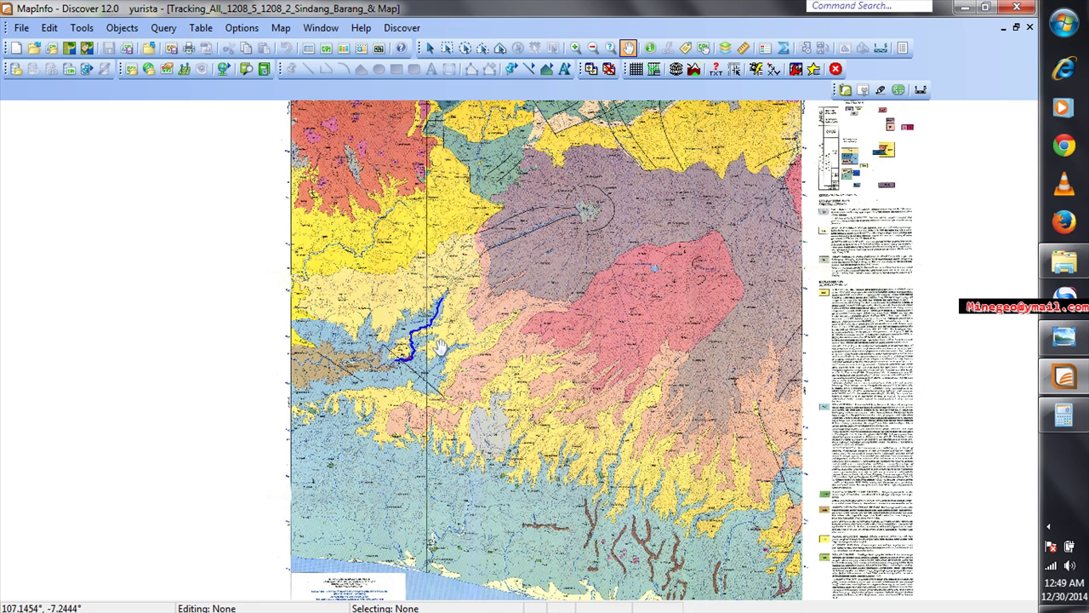
Inspect how the Tracking All line lies over the registered geological map around Pagelaran, G. Subang and the nearby rivers.
scroll(437, 350, up, 1)
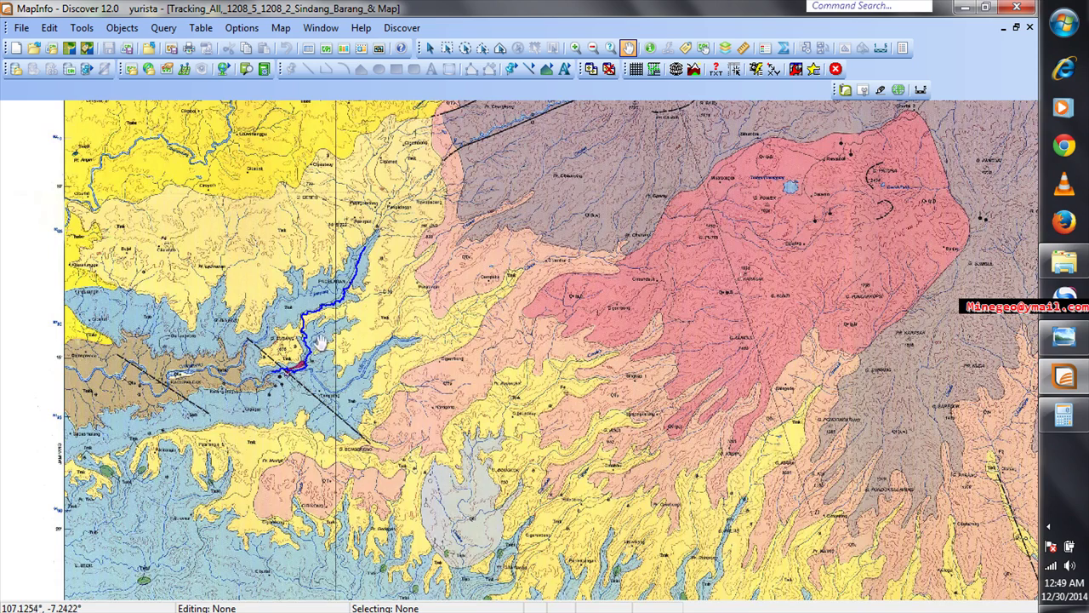
drag(316, 344, 352, 363)
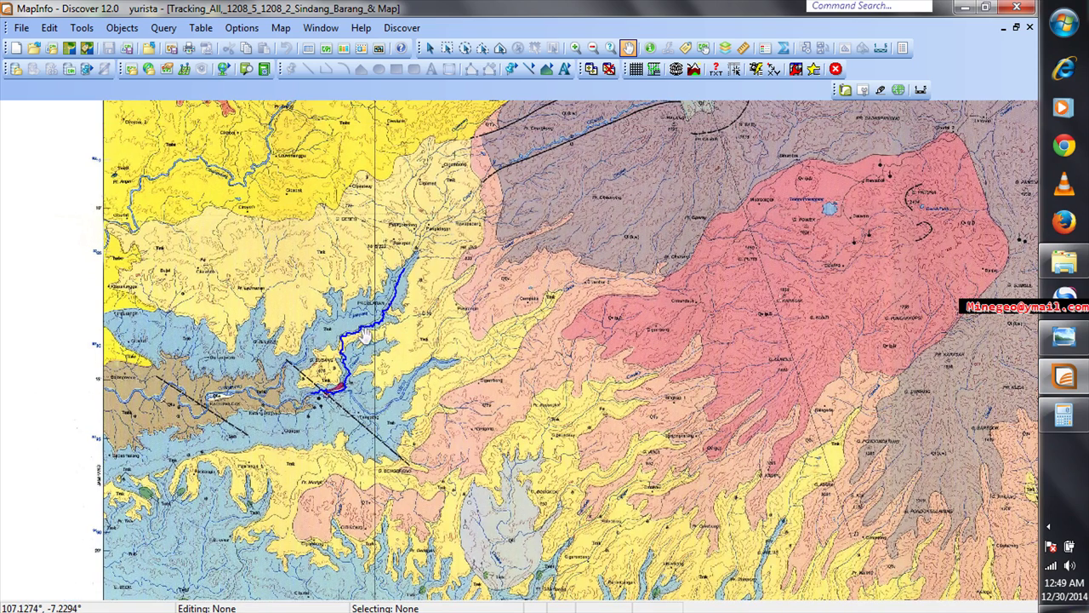
scroll(308, 344, up, 1)
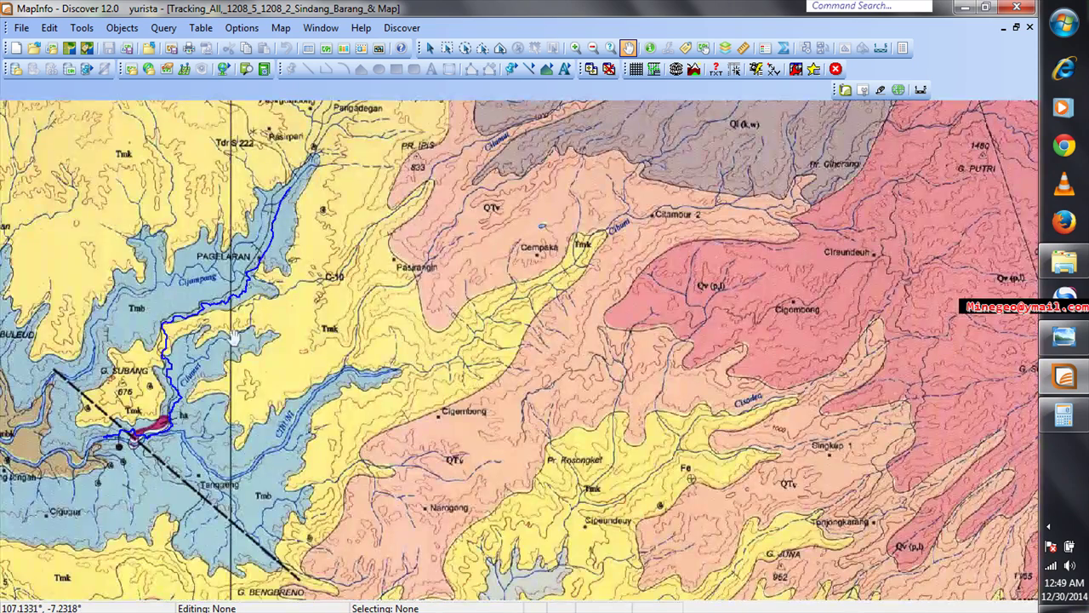
drag(233, 337, 355, 376)
scroll(271, 369, up, 2)
drag(271, 369, 508, 287)
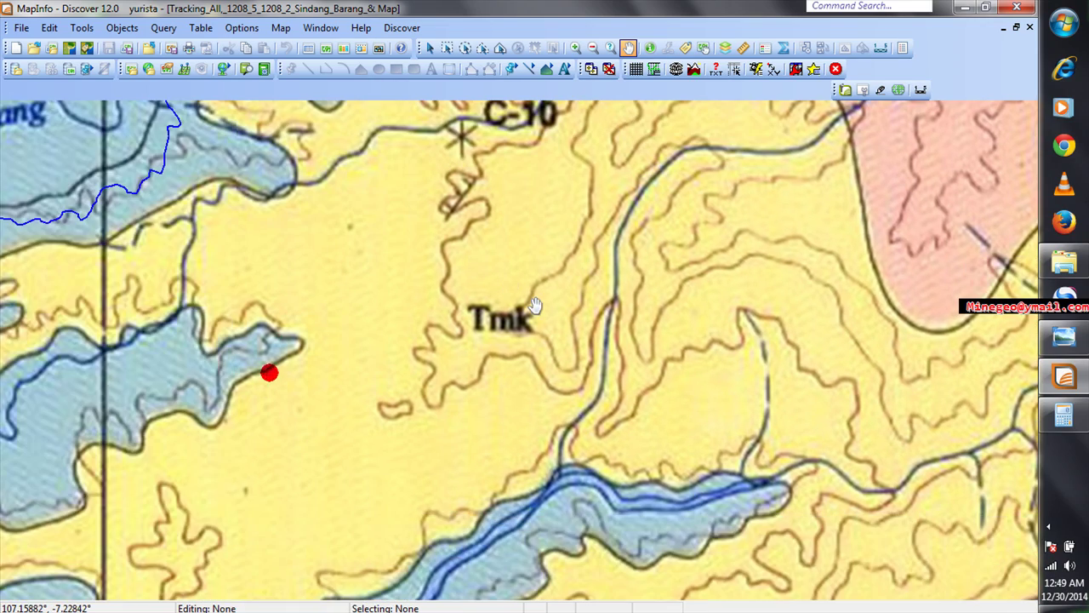
scroll(542, 323, down, 1)
scroll(545, 335, down, 1)
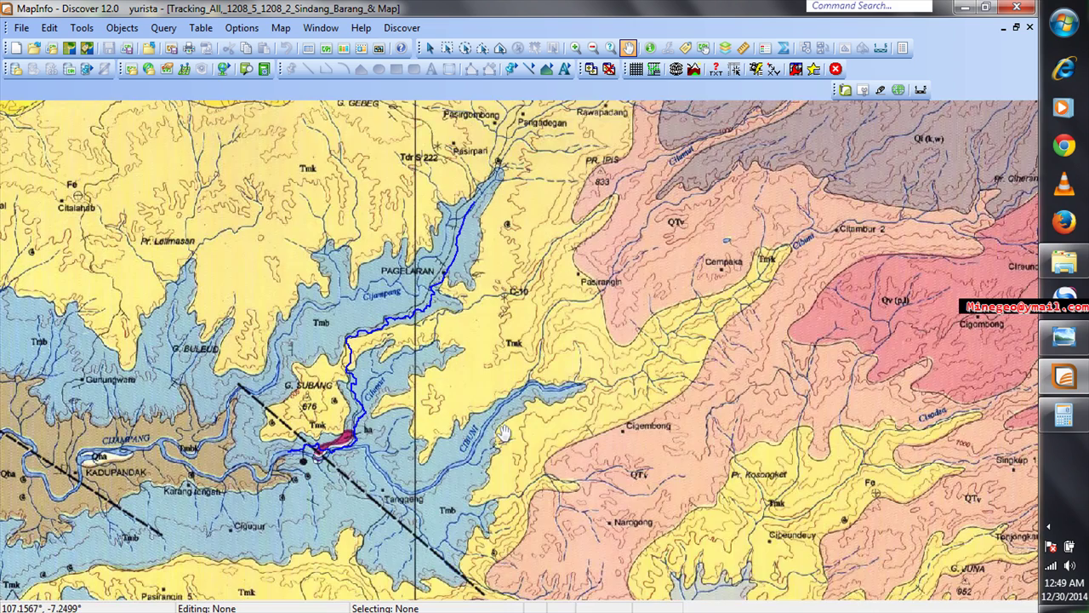
drag(500, 436, 539, 381)
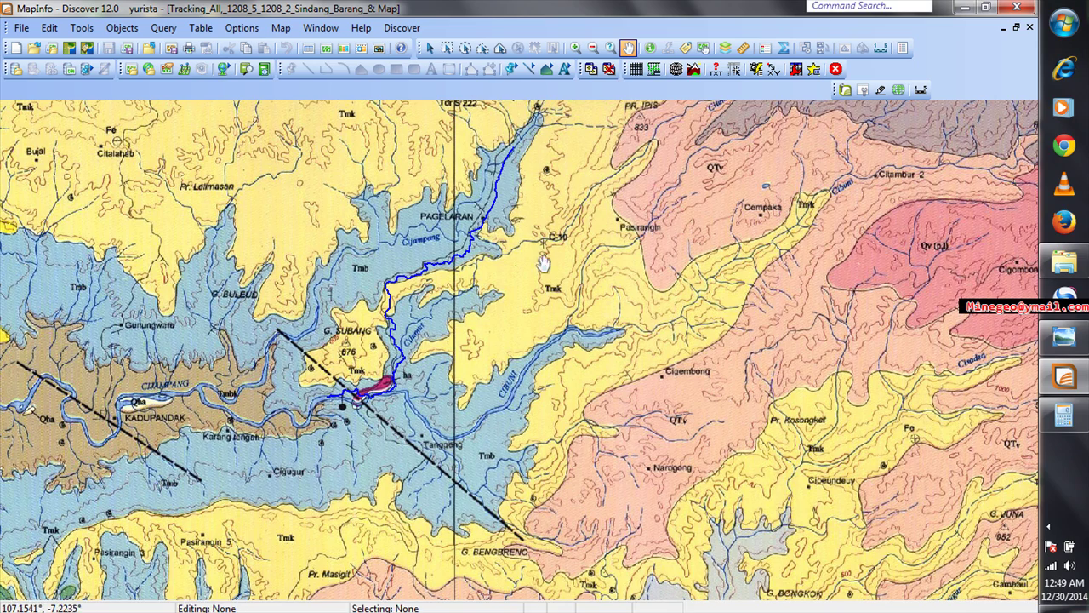
scroll(542, 272, down, 1)
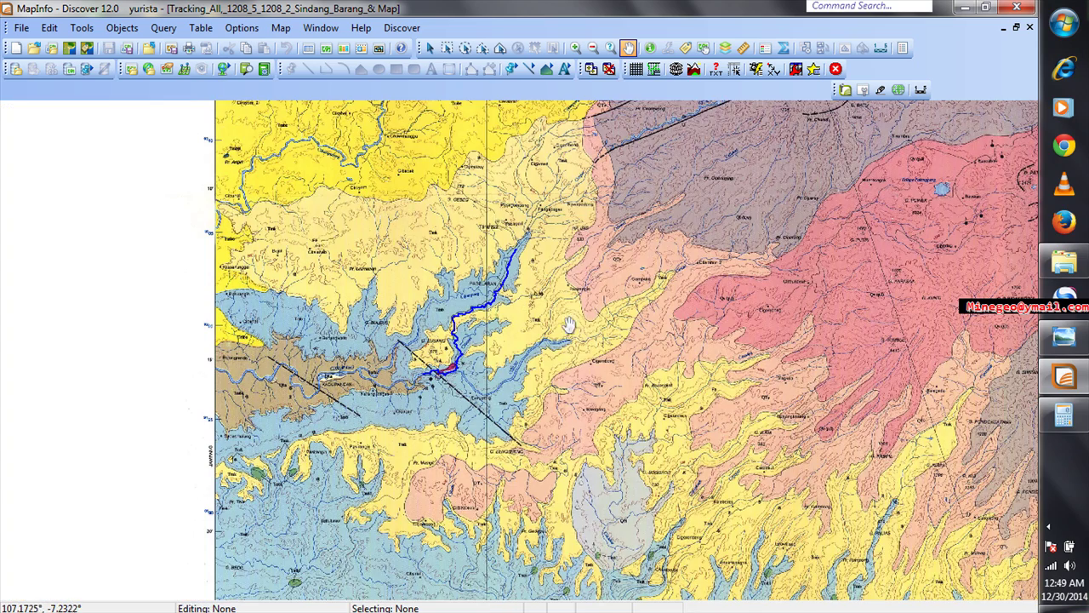
drag(603, 339, 508, 323)
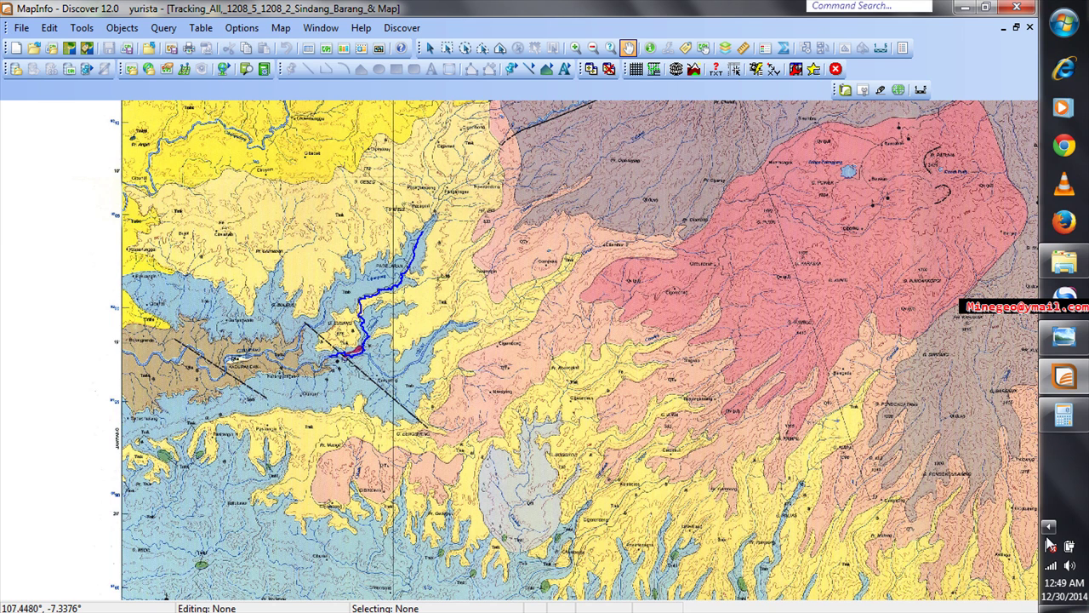
Dismiss the hidden notification icons and close the mapping application.
click(1048, 525)
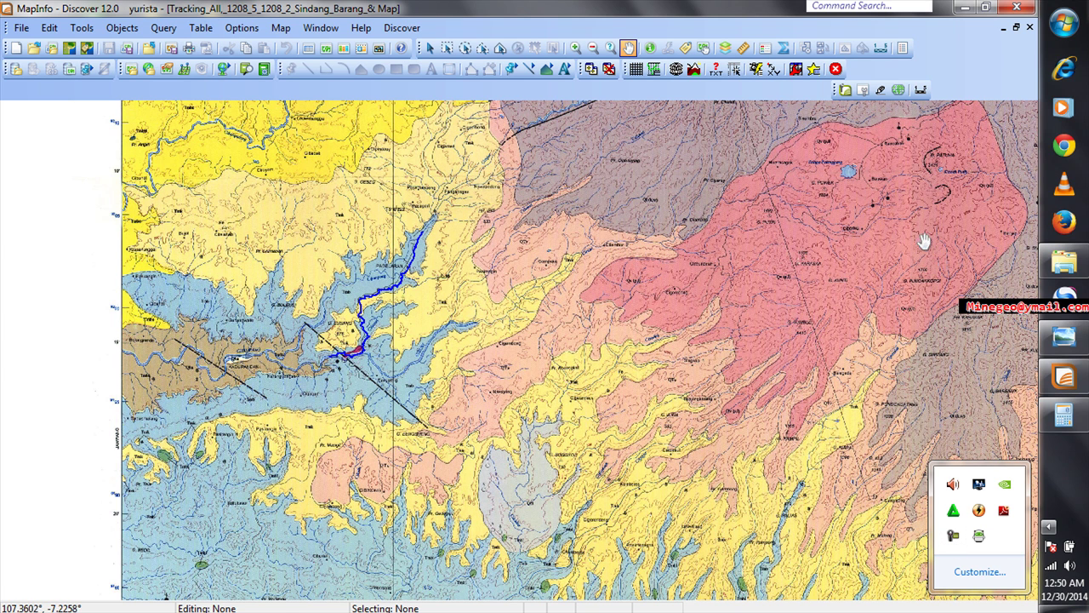
click(1028, 9)
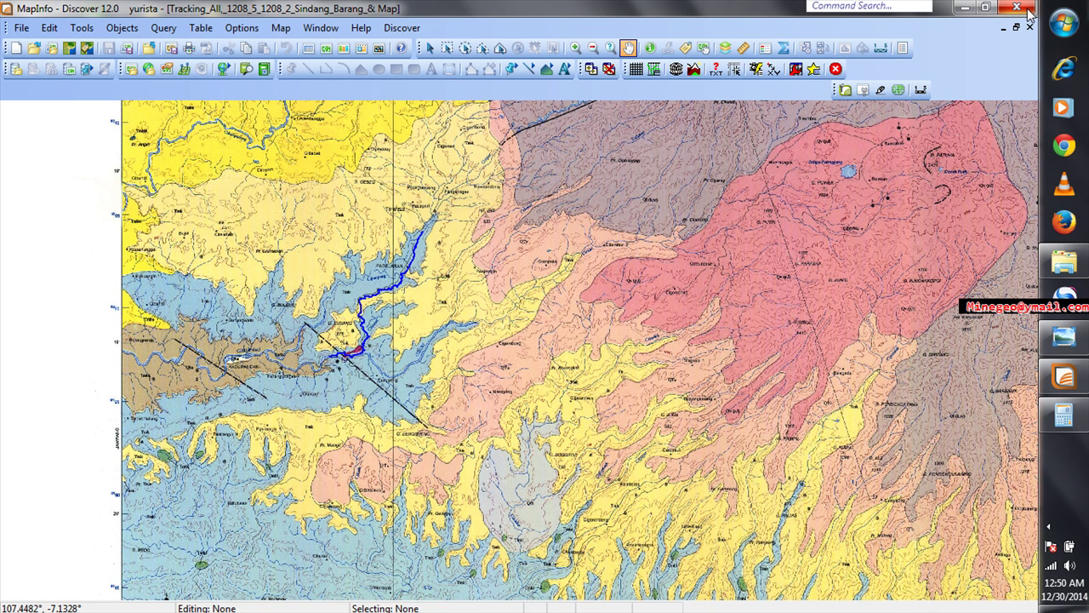
click(1028, 9)
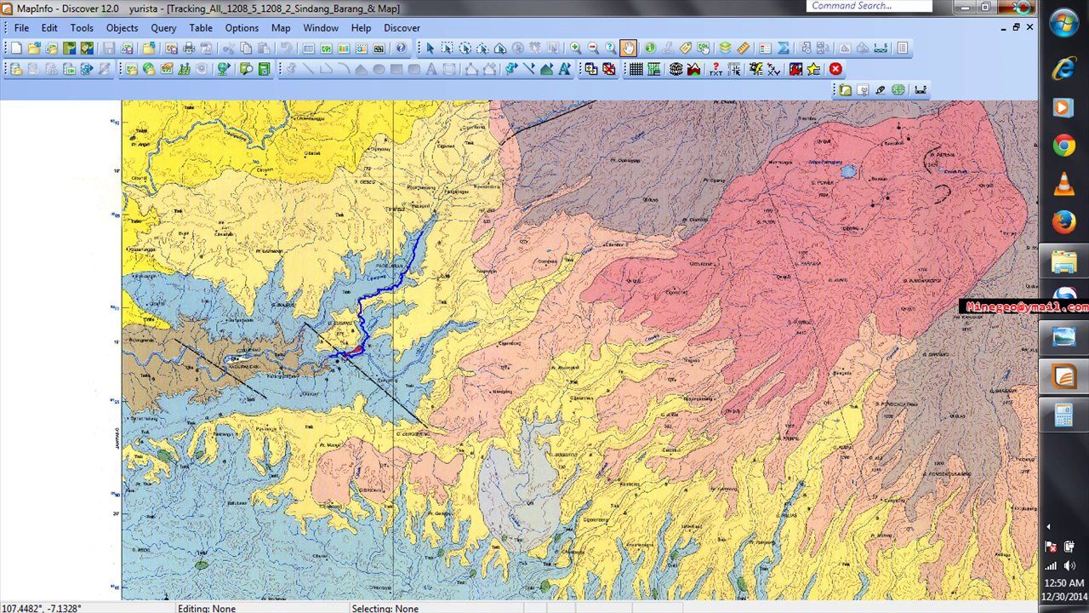